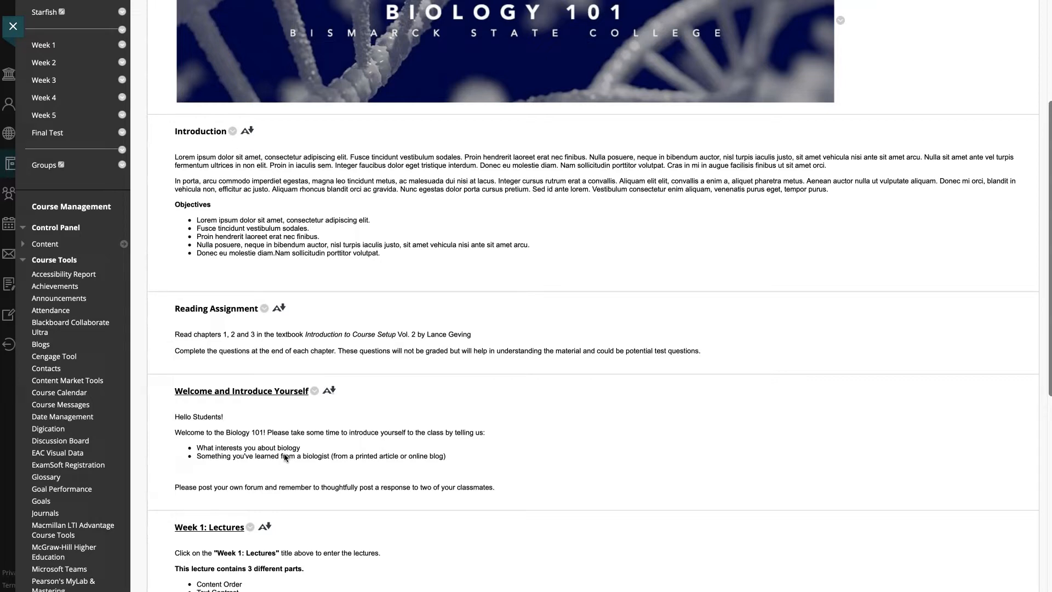
- Open the BSC01-TLC103 discussion board and view the "Welcome to the Course!" thread in the Welcome and Introduce Yourself forum
{"action": "left_click", "coordinate": [80, 442]}
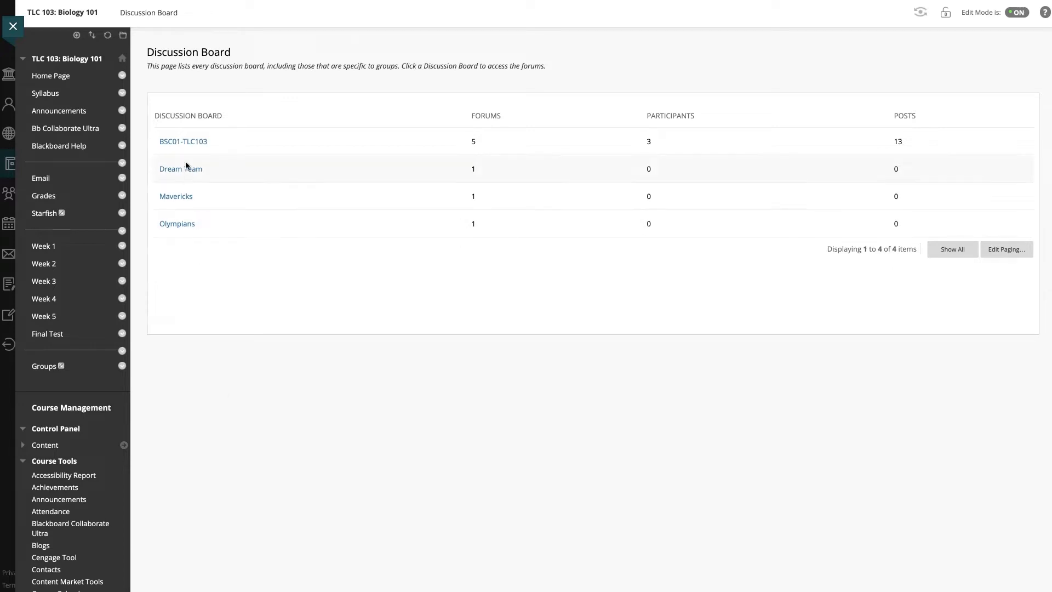
{"action": "left_click", "coordinate": [186, 142]}
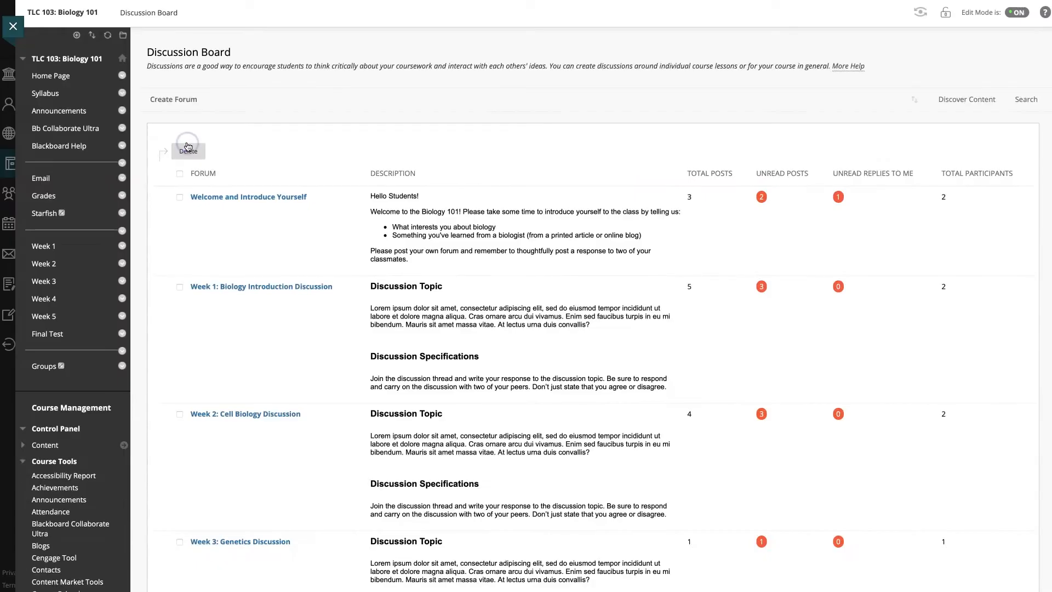
{"action": "left_click", "coordinate": [245, 198]}
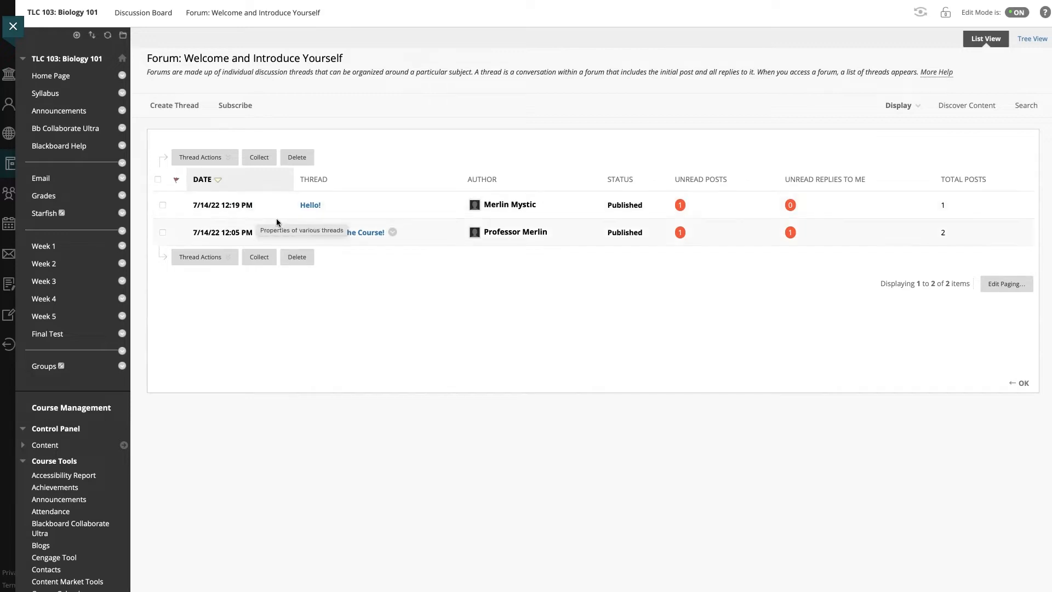
{"action": "left_click", "coordinate": [360, 236]}
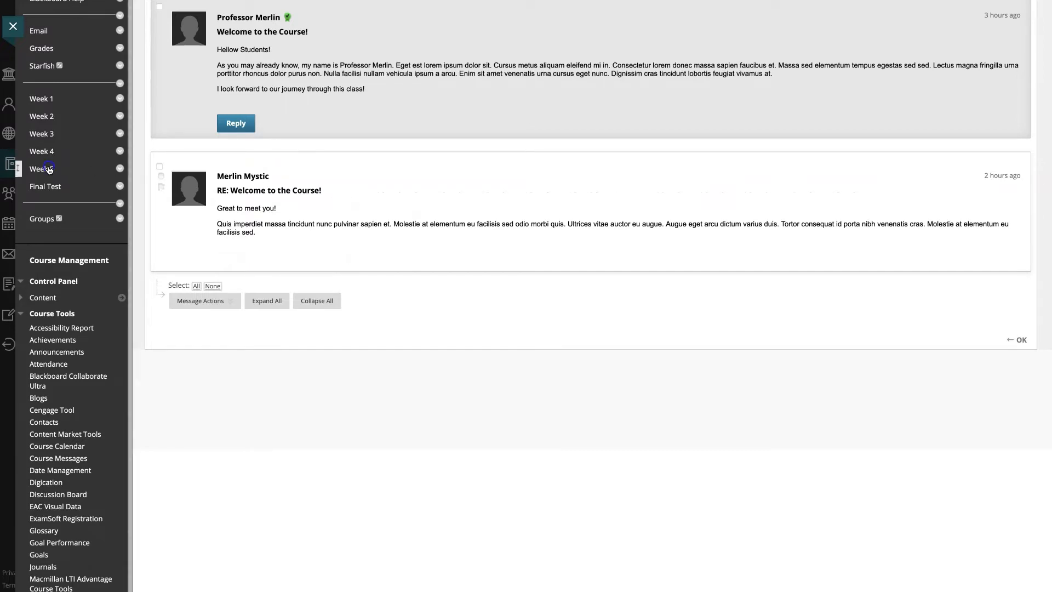
- Add a discussion board link to the Week 5 content area and start creating a new forum for it
{"action": "left_click", "coordinate": [49, 169]}
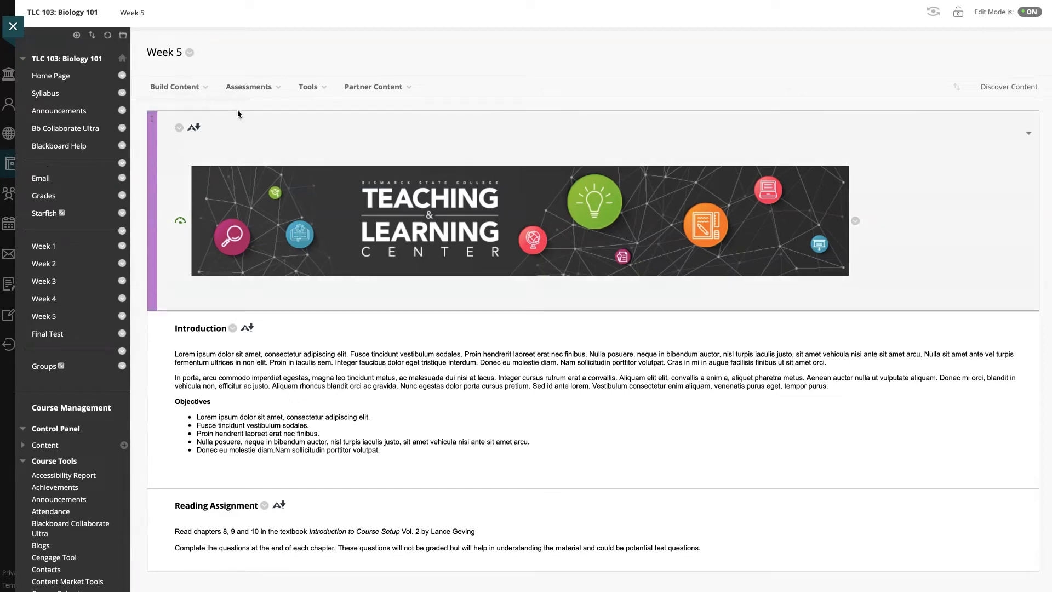
{"action": "left_click", "coordinate": [309, 89]}
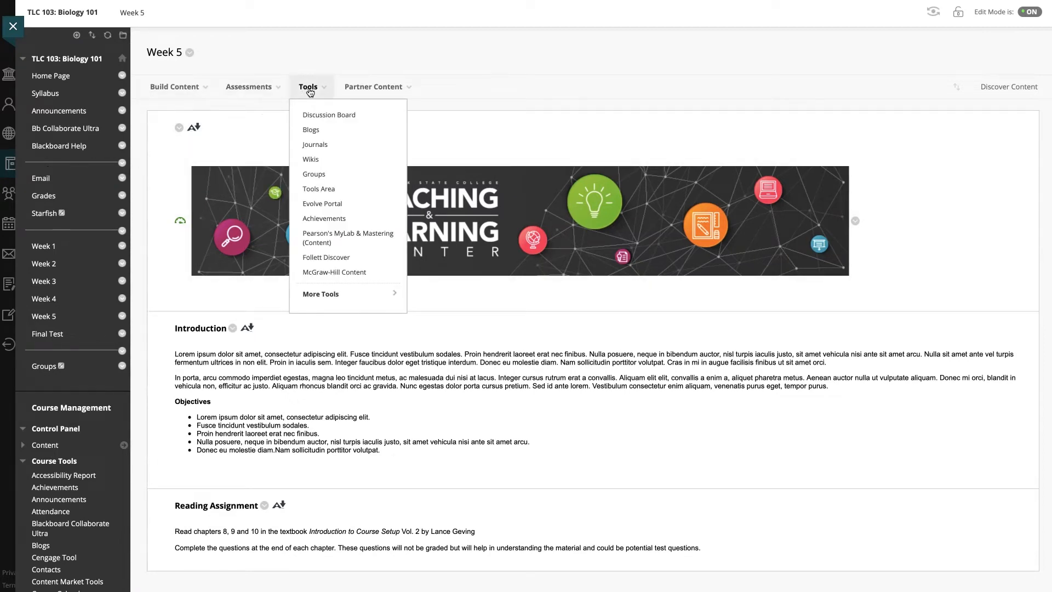
{"action": "left_click", "coordinate": [320, 115]}
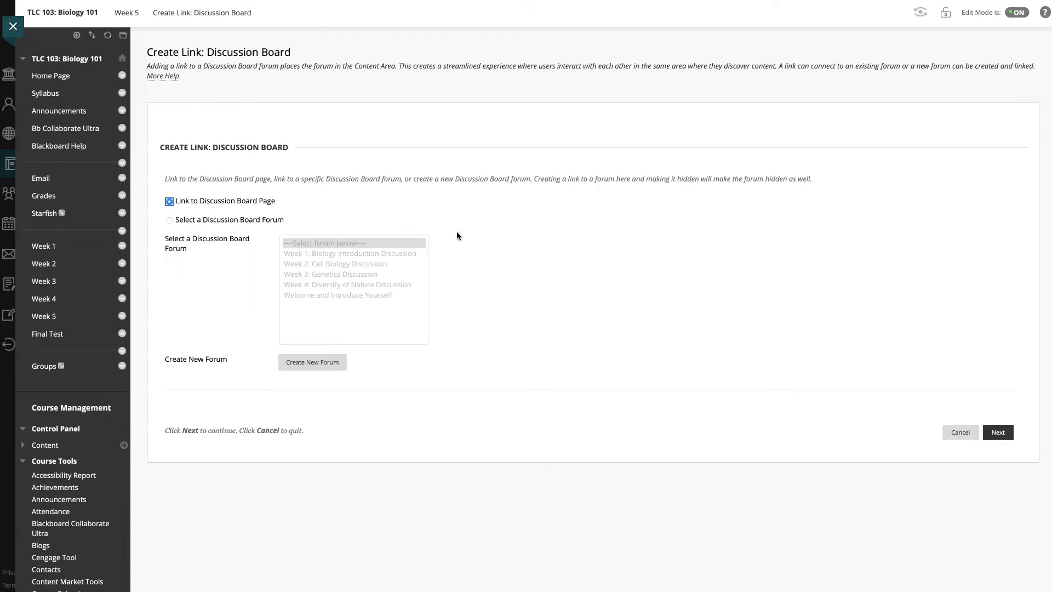
{"action": "left_click_drag", "start_coordinate": [297, 52], "coordinate": [146, 55]}
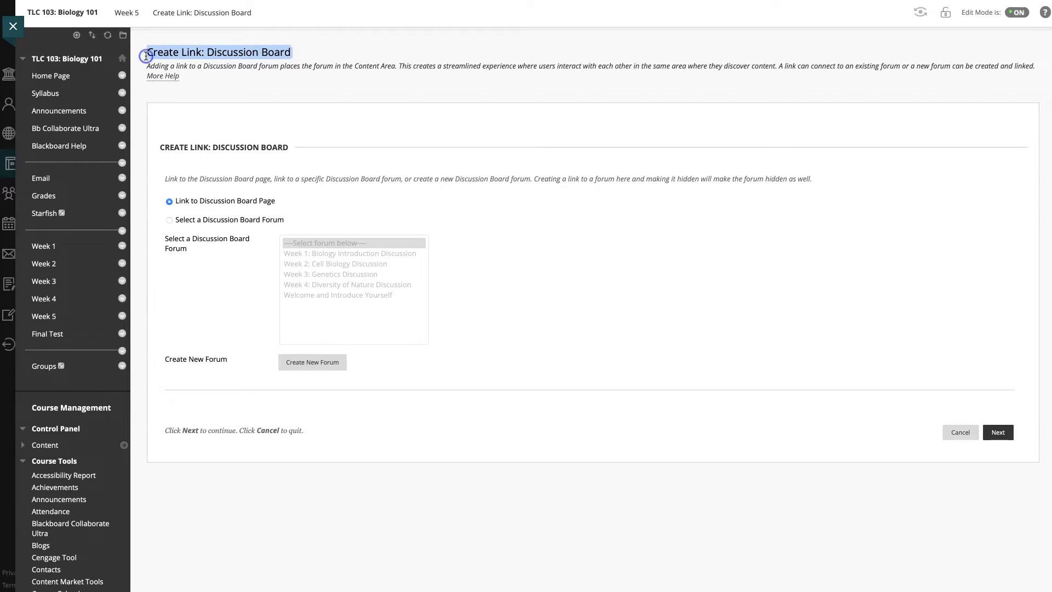
{"action": "left_click", "coordinate": [158, 55]}
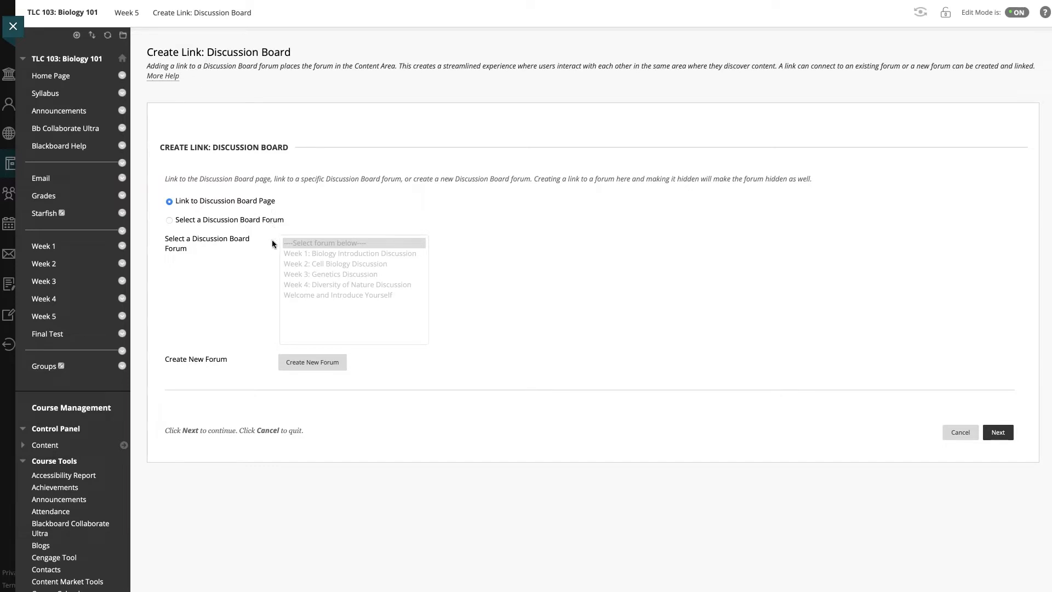
{"action": "left_click", "coordinate": [307, 362]}
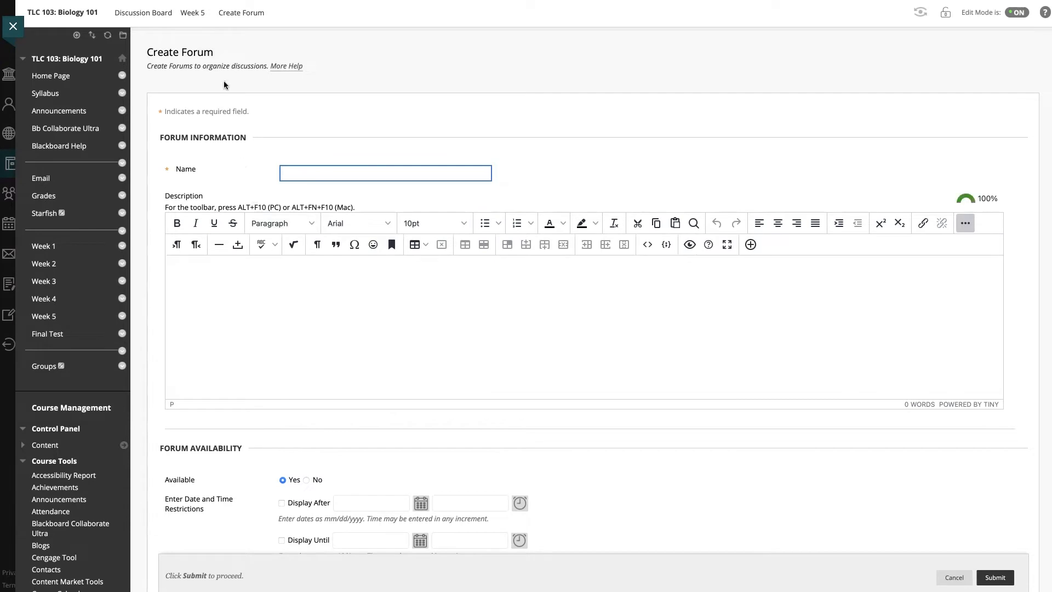
{"action": "left_click_drag", "start_coordinate": [218, 52], "coordinate": [144, 50]}
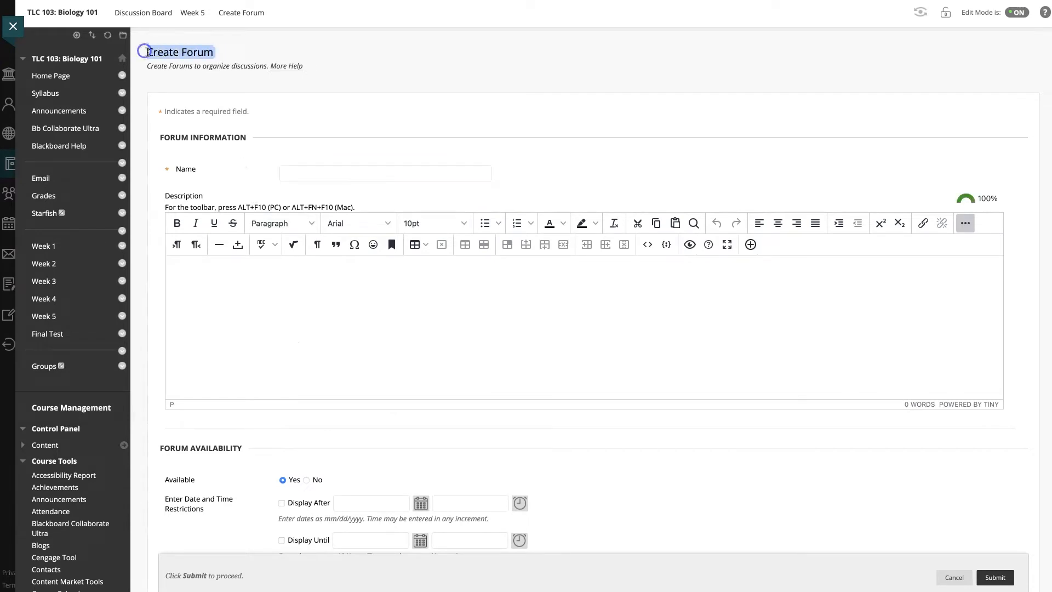
{"action": "left_click", "coordinate": [163, 53]}
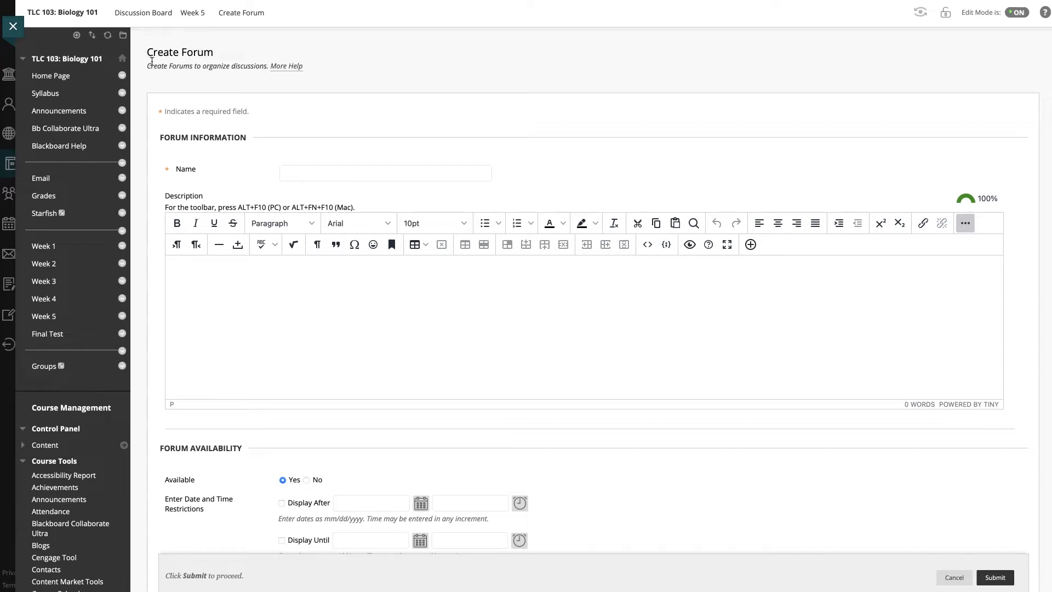
- Name the new forum "Week 5: Ecology Discussion" by copying the title from the Biology Discussion Word document
{"action": "left_click", "coordinate": [291, 175]}
{"action": "left_click", "coordinate": [291, 174]}
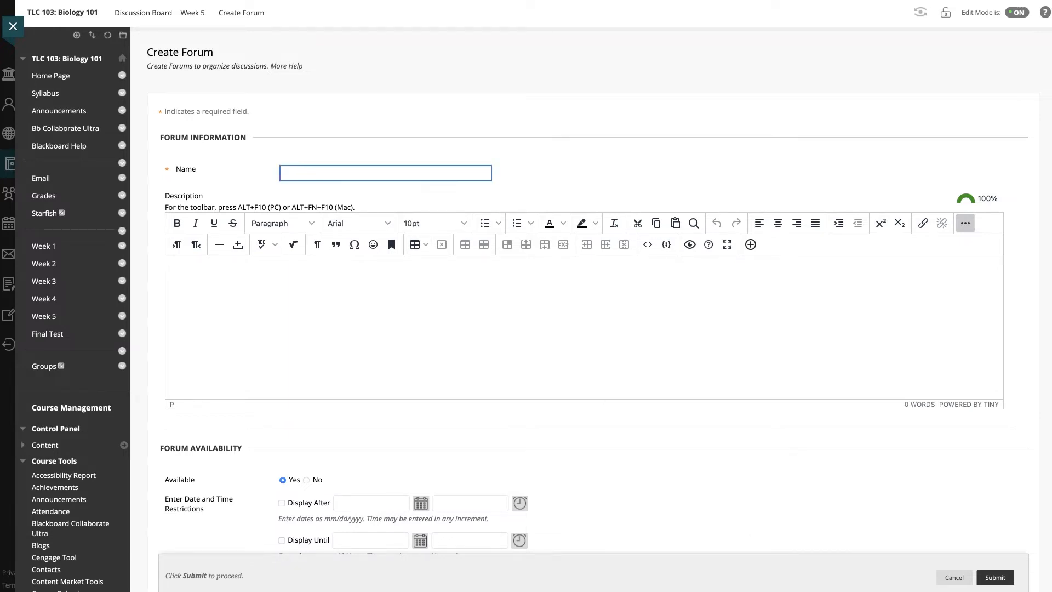
{"action": "key", "text": "super+Tab"}
{"action": "left_click_drag", "start_coordinate": [797, 162], "coordinate": [643, 161]}
{"action": "key", "text": "super+c"}
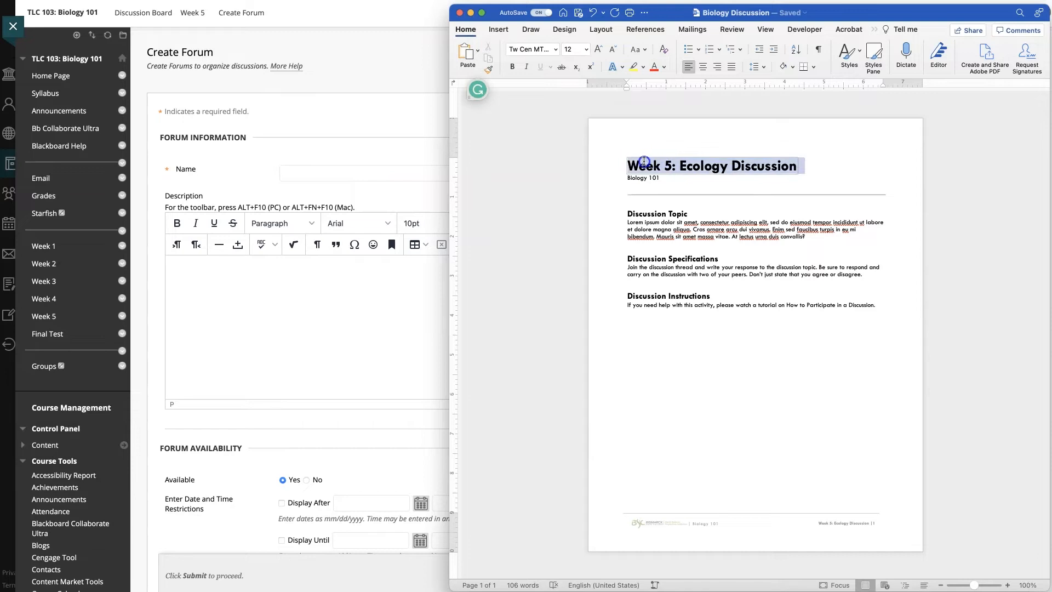
{"action": "left_click", "coordinate": [356, 142]}
{"action": "key", "text": "super+v"}
{"action": "left_click", "coordinate": [550, 347]}
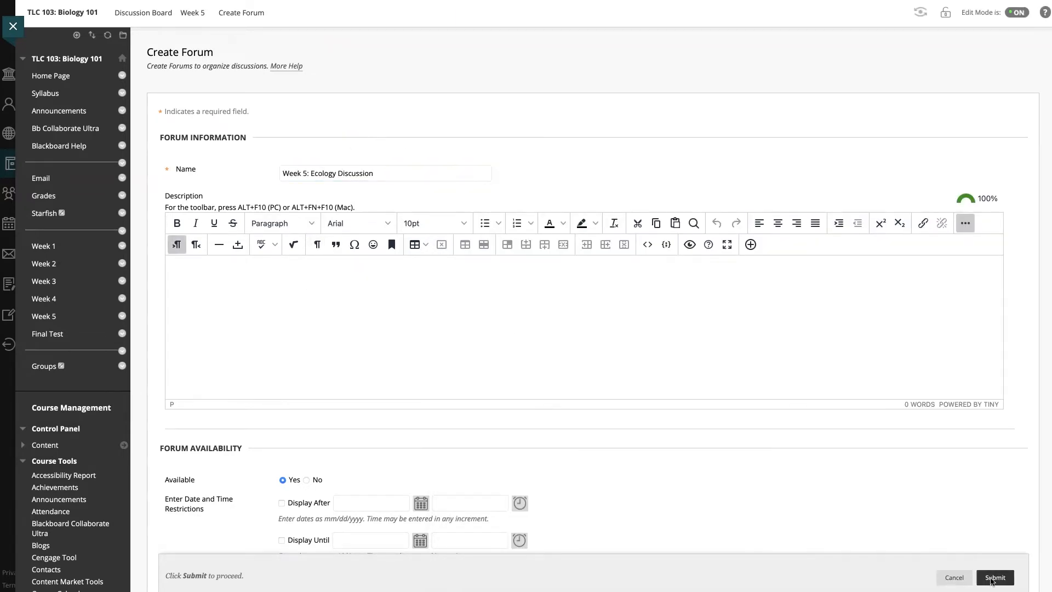
- Copy the Discussion Topic and Discussion Specifications sections from the Word document into the forum description, removing their formatting
{"action": "key", "text": "super+Tab"}
{"action": "left_click_drag", "start_coordinate": [874, 274], "coordinate": [607, 216]}
{"action": "key", "text": "super+c"}
{"action": "left_click", "coordinate": [234, 309]}
{"action": "key", "text": "super+v"}
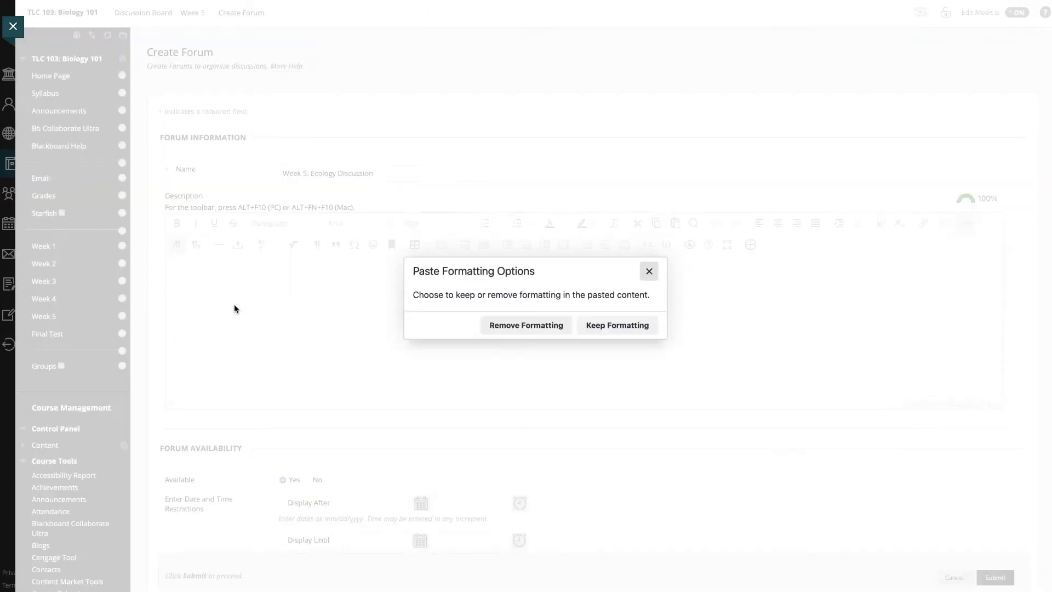
{"action": "left_click", "coordinate": [527, 325]}
- Apply the Heading style to the "Discussion Topic" and "Discussion Specifications" titles in the forum description
{"action": "triple_click", "coordinate": [323, 290]}
{"action": "left_click", "coordinate": [359, 223]}
{"action": "left_click", "coordinate": [359, 223]}
{"action": "left_click", "coordinate": [310, 223]}
{"action": "left_click", "coordinate": [279, 261]}
{"action": "left_click_drag", "start_coordinate": [400, 356], "coordinate": [168, 356]}
{"action": "left_click", "coordinate": [310, 223]}
{"action": "left_click", "coordinate": [279, 261]}
{"action": "left_click", "coordinate": [297, 338]}
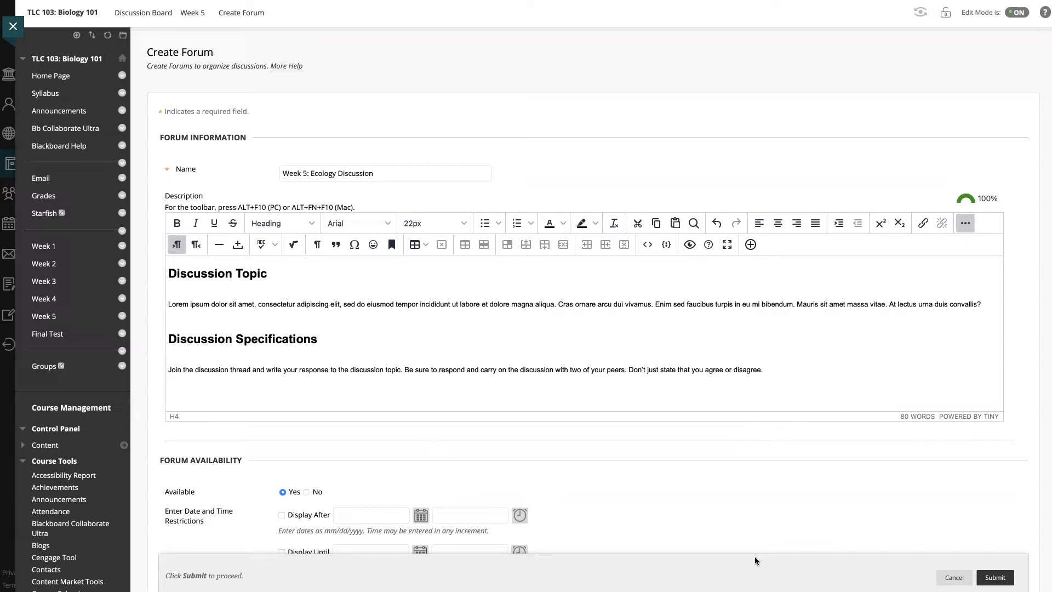
- Submit the new forum and continue with Week 5: Ecology Discussion as the link's target forum
{"action": "left_click", "coordinate": [998, 580]}
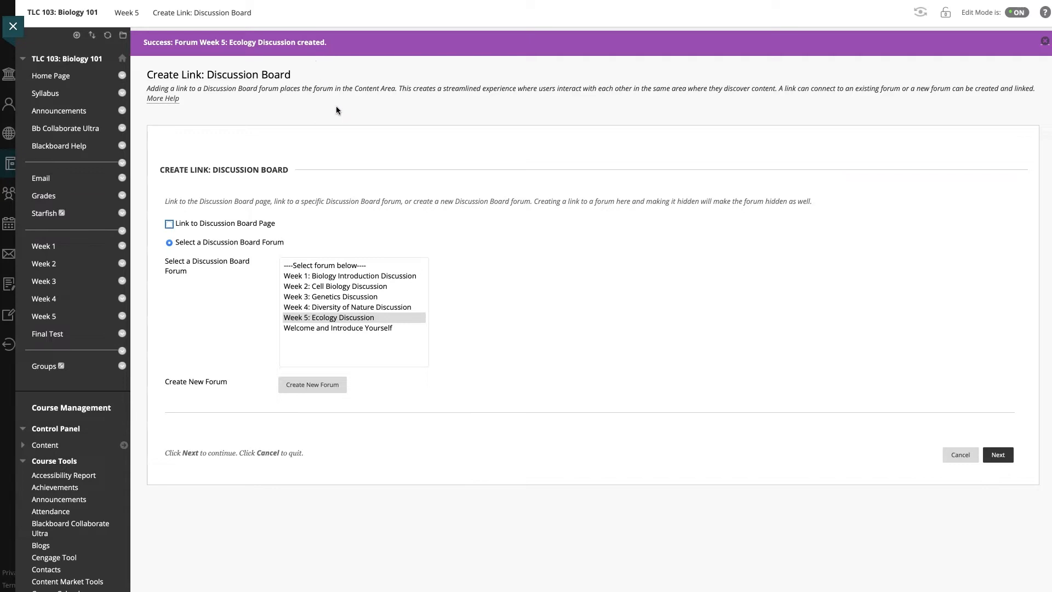
{"action": "left_click", "coordinate": [345, 318]}
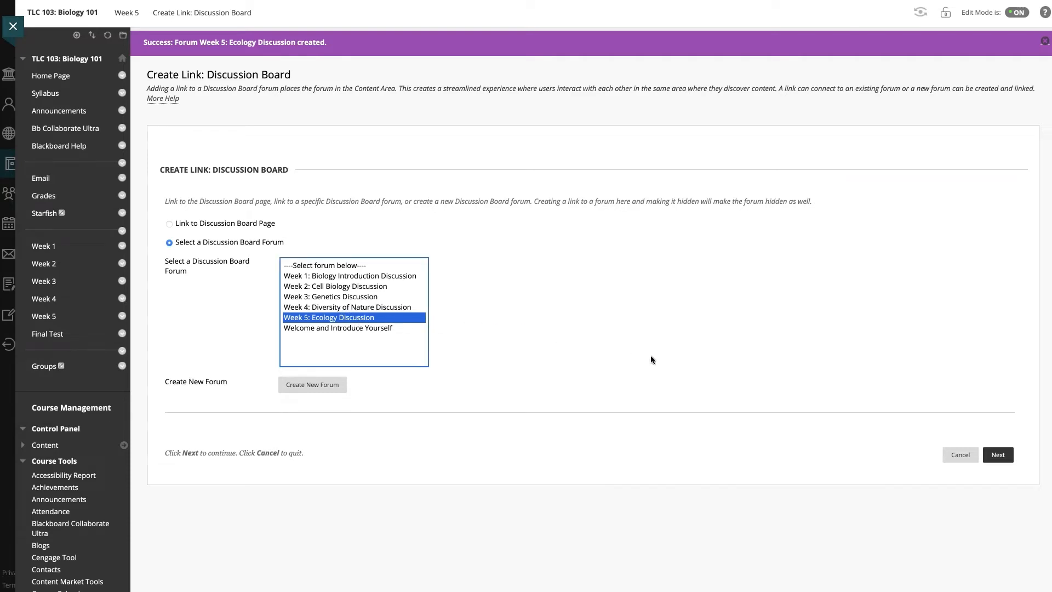
{"action": "left_click", "coordinate": [998, 455]}
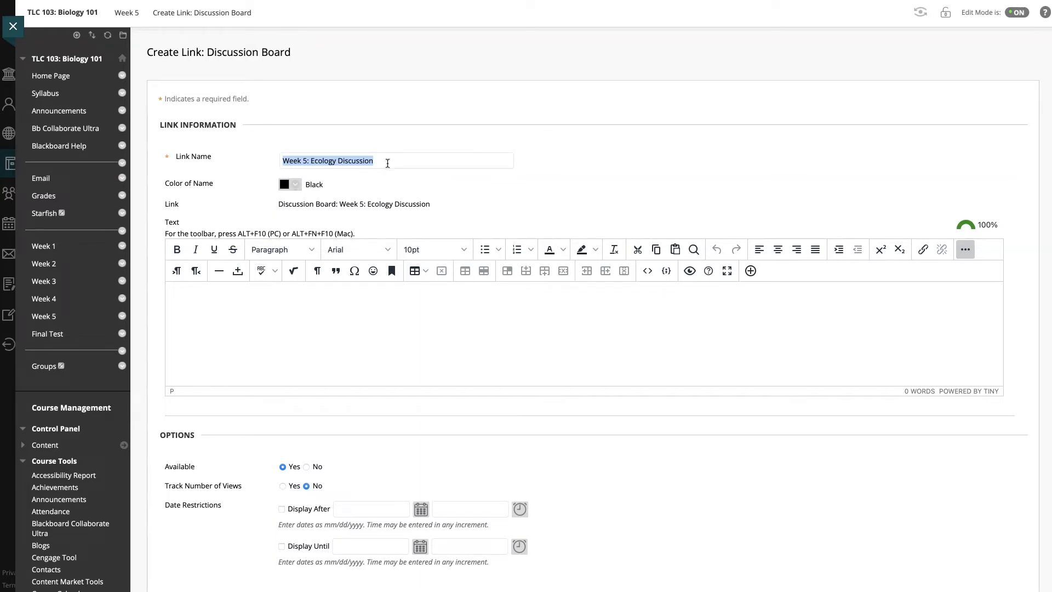
- Paste the discussion topic and specifications into the link's text without their formatting
{"action": "left_click", "coordinate": [199, 324]}
{"action": "key", "text": "ctrl+v"}
{"action": "left_click", "coordinate": [498, 320]}
- Style "Discussion Topic" and "Discussion Specifications" as headings in the link's text and add blank lines after the last paragraph
{"action": "left_click_drag", "start_coordinate": [322, 316], "coordinate": [155, 316]}
{"action": "left_click", "coordinate": [281, 249]}
{"action": "left_click", "coordinate": [291, 285]}
{"action": "left_click_drag", "start_coordinate": [400, 374], "coordinate": [153, 383]}
{"action": "left_click", "coordinate": [281, 250]}
{"action": "left_click", "coordinate": [304, 288]}
{"action": "left_click", "coordinate": [797, 392]}
{"action": "key", "text": "Return"}
{"action": "key", "text": "Return"}
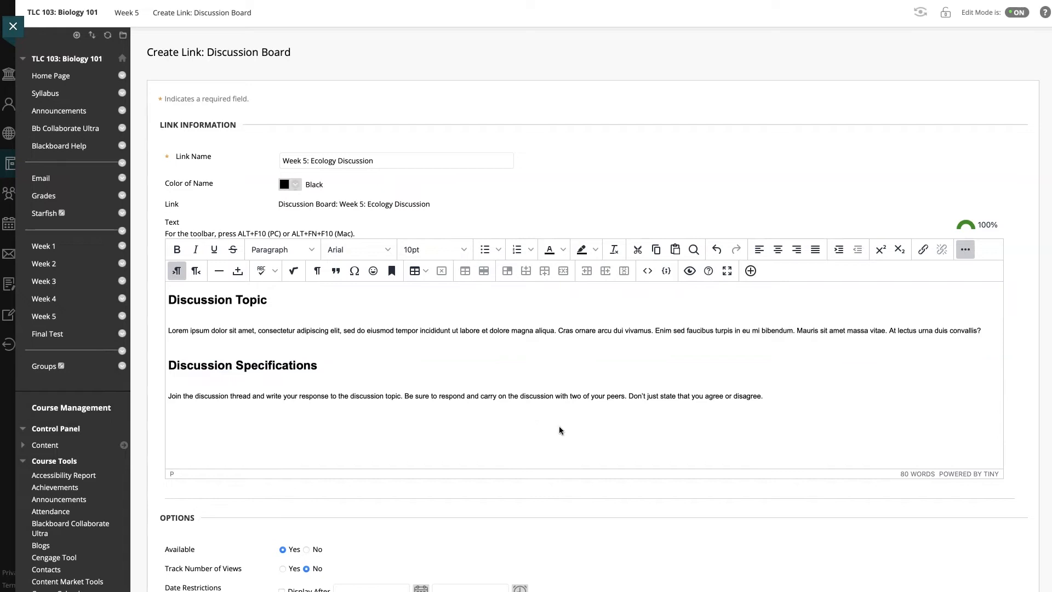
- Copy the Discussion Instructions section from the Word document to the end of the link's text without its formatting
{"action": "key", "text": "super+Tab"}
{"action": "left_click_drag", "start_coordinate": [880, 305], "coordinate": [627, 294]}
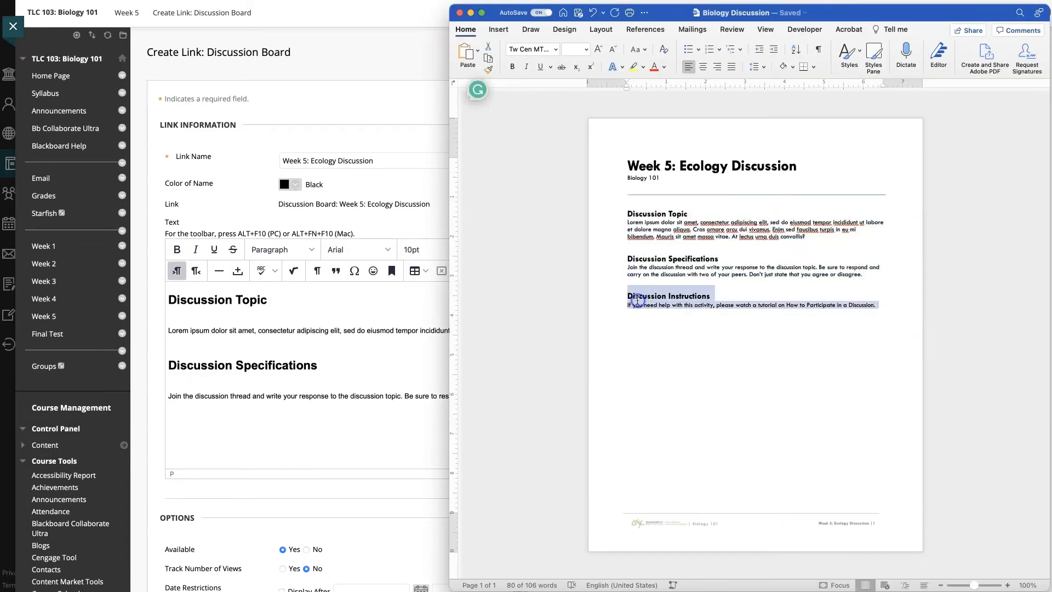
{"action": "key", "text": "super+c"}
{"action": "key", "text": "super+Tab"}
{"action": "key", "text": "super+v"}
{"action": "left_click", "coordinate": [514, 326]}
- Style the "Discussion Instructions" title as a heading in the link's text
{"action": "left_click_drag", "start_coordinate": [379, 447], "coordinate": [168, 447]}
{"action": "left_click", "coordinate": [282, 249]}
{"action": "left_click", "coordinate": [304, 287]}
{"action": "left_click", "coordinate": [469, 465]}
- Switch to YouTube and copy the share link of the video "How to Participate in a Discussion in Blackboard Original"
{"action": "key", "text": "super+Tab"}
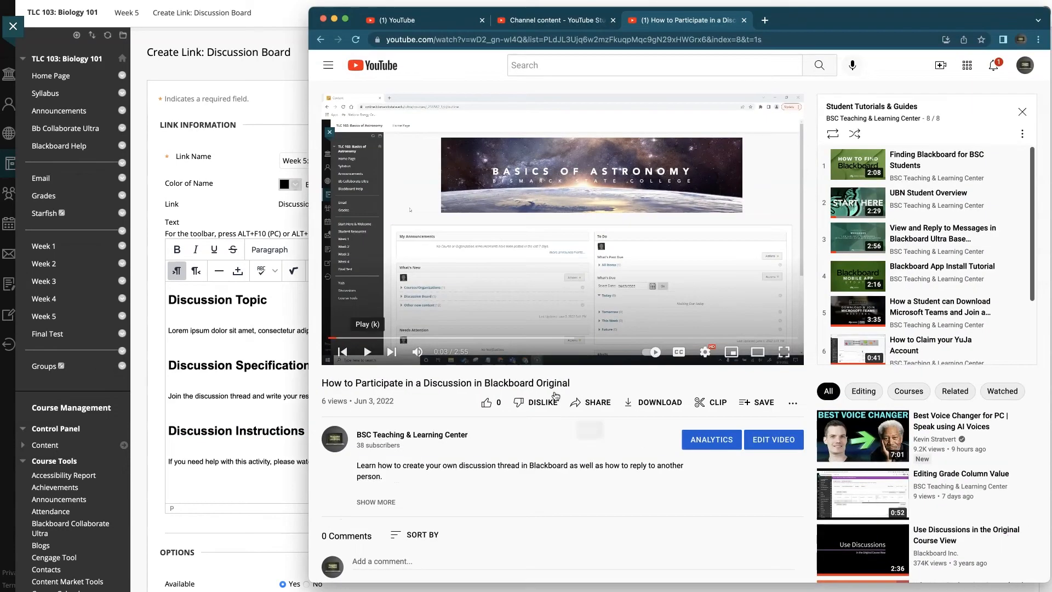
{"action": "left_click", "coordinate": [590, 402]}
{"action": "left_click", "coordinate": [783, 337]}
{"action": "left_click", "coordinate": [334, 19]}
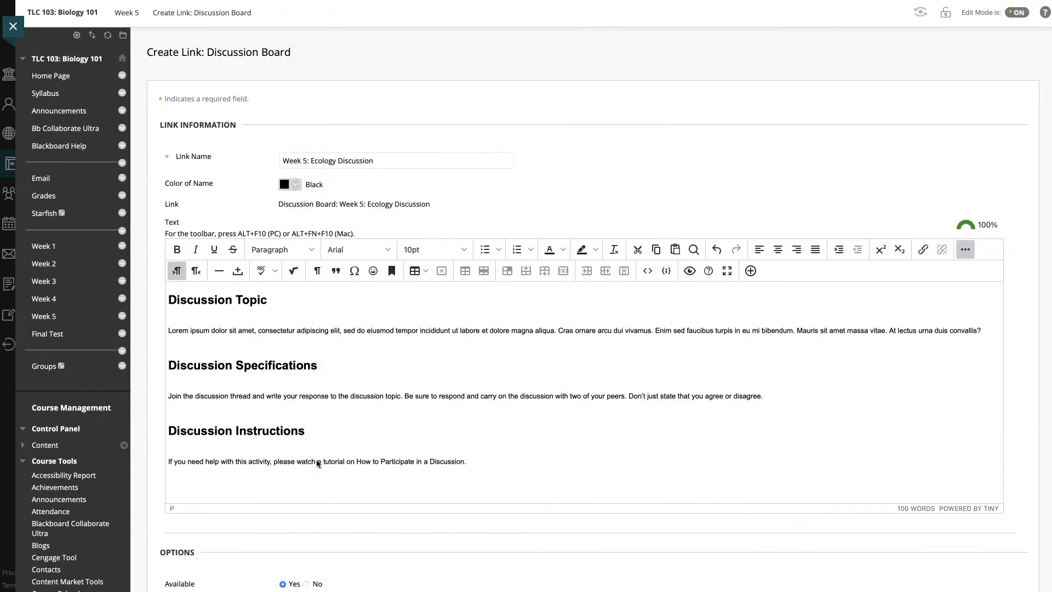
- Hyperlink the words "How to Participate in a Discussion" in the instructions to the copied video address
{"action": "left_click_drag", "start_coordinate": [356, 461], "coordinate": [460, 462]}
{"action": "left_click", "coordinate": [922, 249]}
{"action": "left_click", "coordinate": [566, 252]}
{"action": "key", "text": "ctrl+v"}
{"action": "left_click", "coordinate": [552, 347]}
{"action": "left_click", "coordinate": [482, 362]}
{"action": "left_click", "coordinate": [639, 382]}
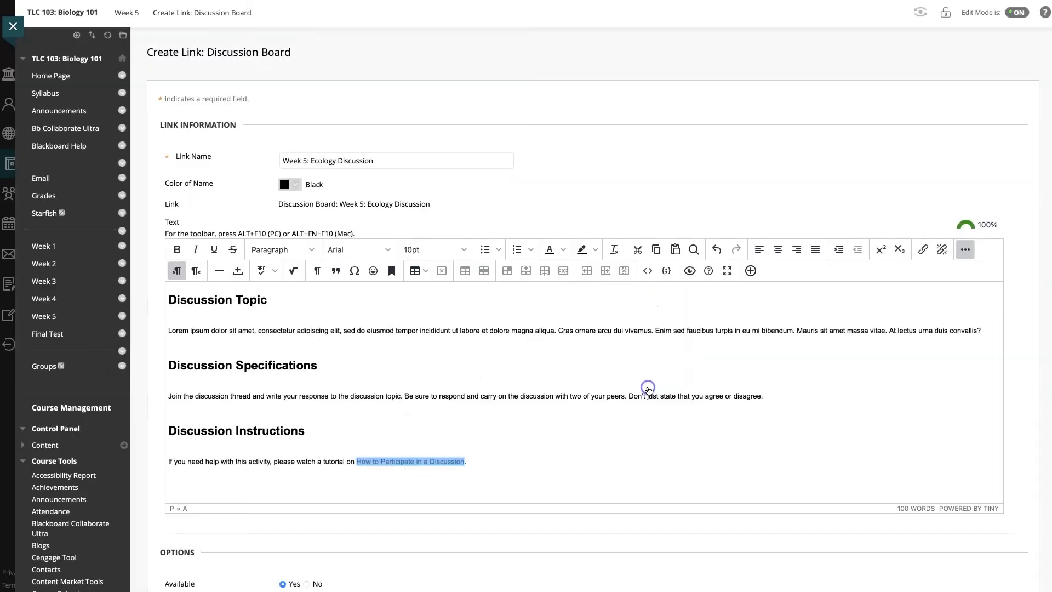
- Set the link to display after 07/14/2022 12:00 AM and until 07/21/2022 11:59 PM
{"action": "scroll", "coordinate": [602, 488], "scroll_direction": "down", "scroll_amount": 3}
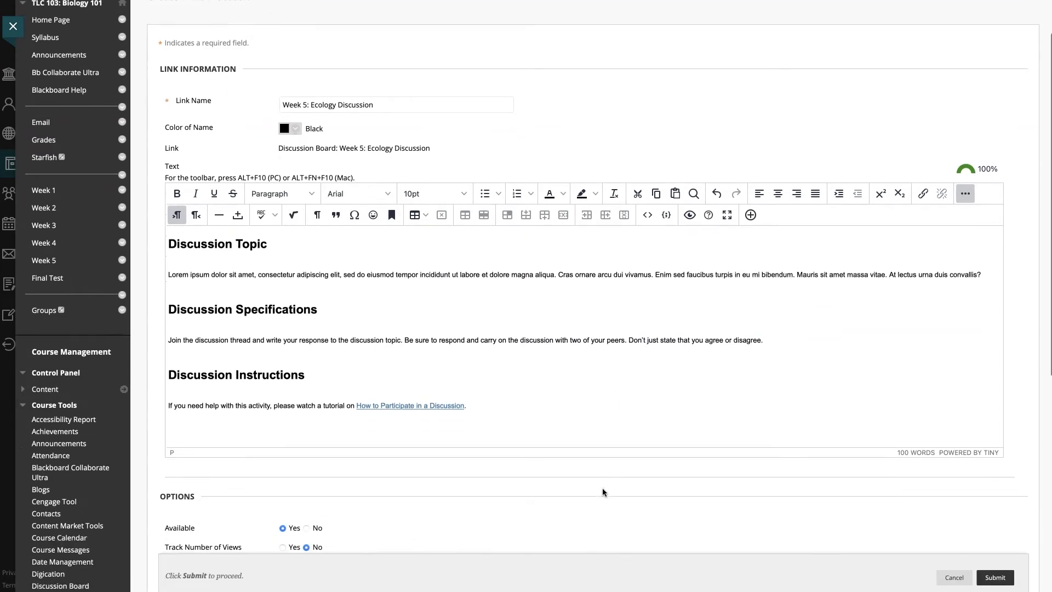
{"action": "scroll", "coordinate": [602, 488], "scroll_direction": "down", "scroll_amount": 2}
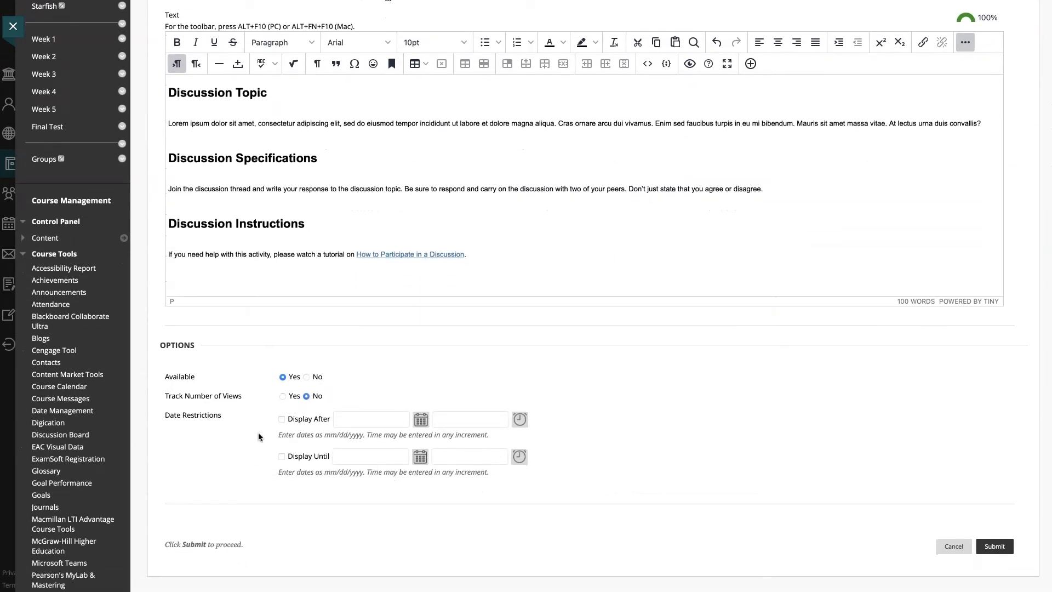
{"action": "left_click", "coordinate": [280, 418]}
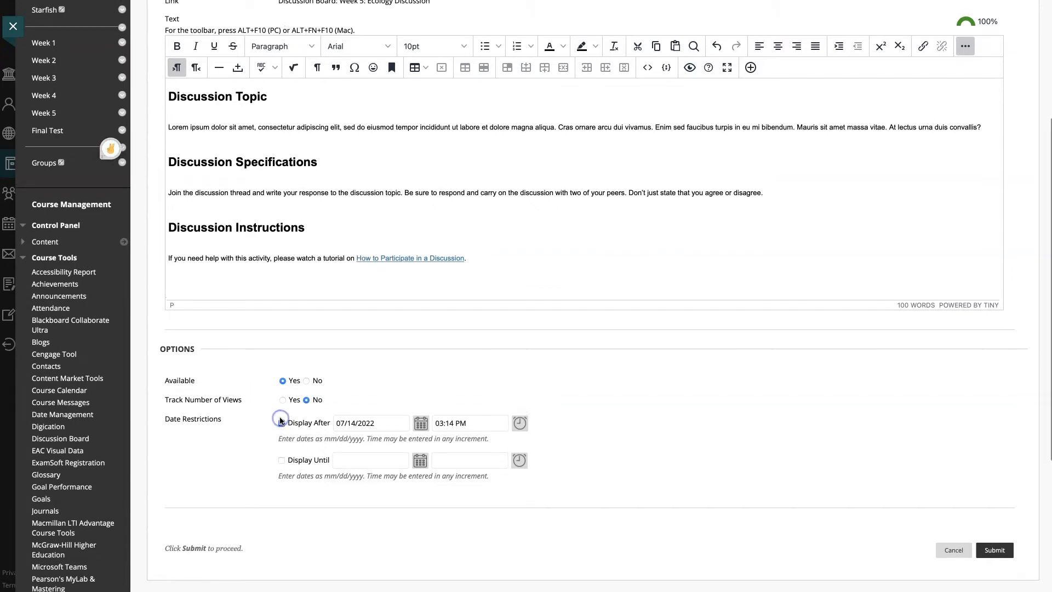
{"action": "left_click", "coordinate": [520, 424]}
{"action": "left_click", "coordinate": [540, 336]}
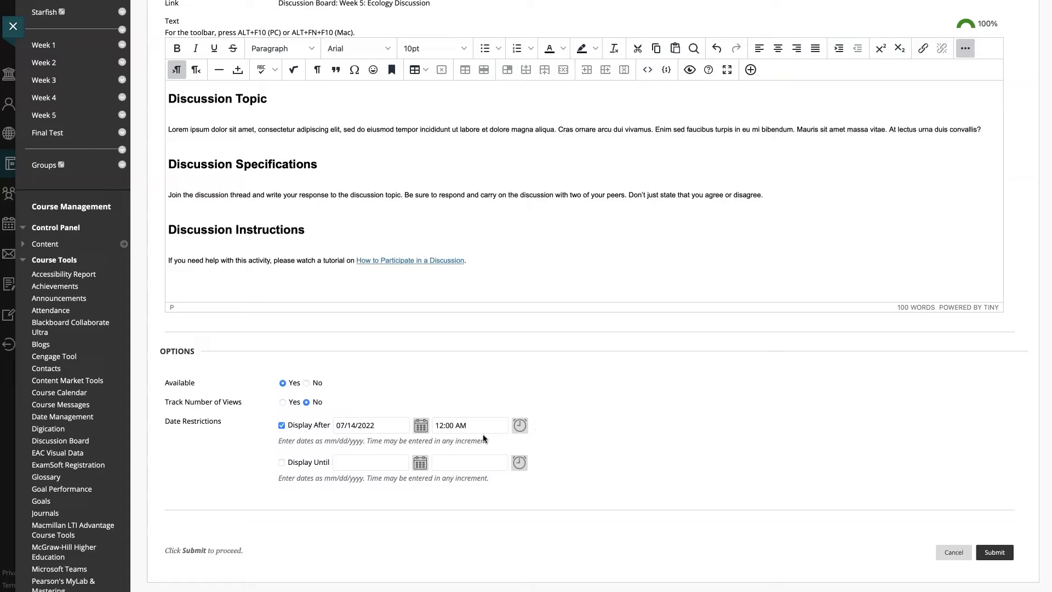
{"action": "left_click", "coordinate": [420, 465]}
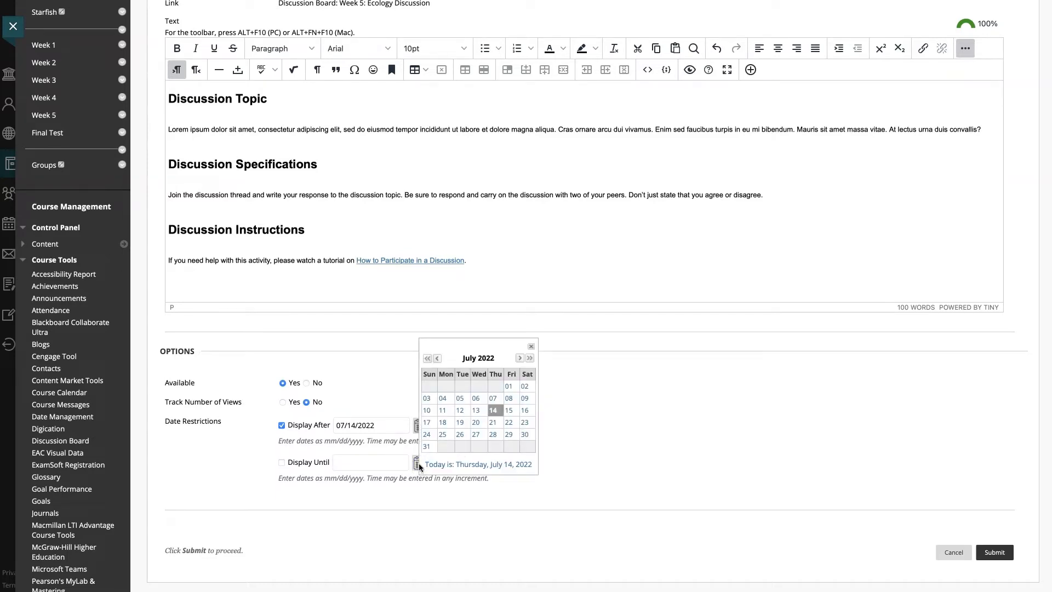
{"action": "left_click", "coordinate": [493, 423]}
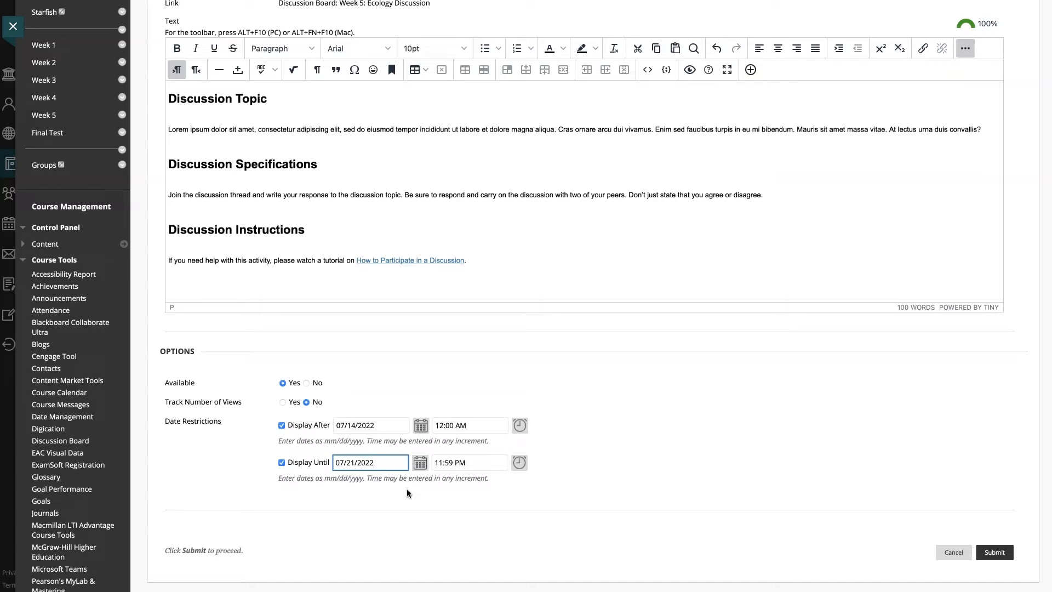
- Turn on tracking of the number of views and submit the discussion link to Week 5
{"action": "left_click", "coordinate": [283, 403]}
{"action": "left_click", "coordinate": [995, 552]}
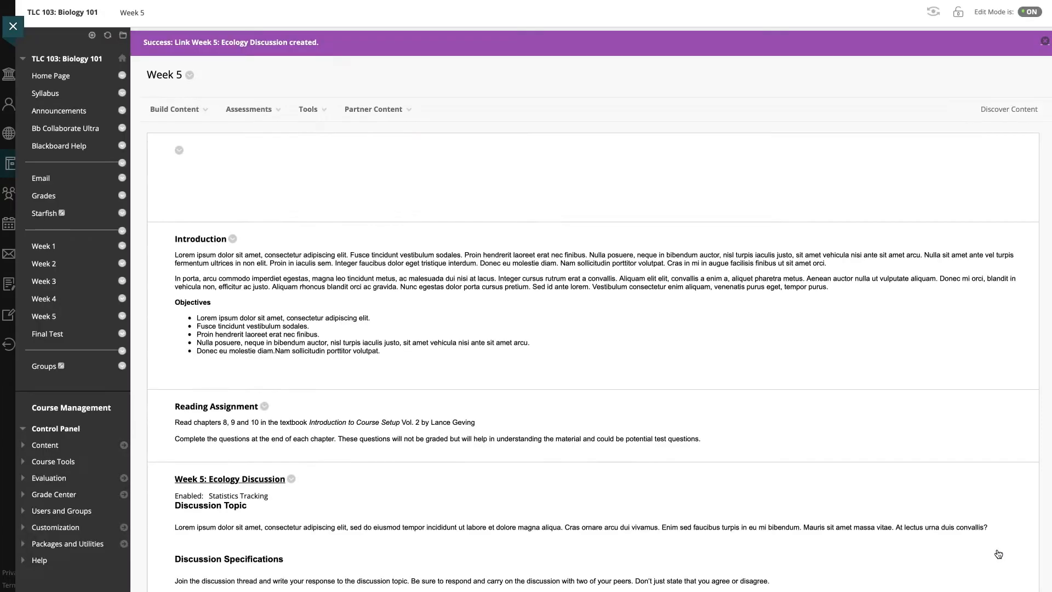
{"action": "scroll", "coordinate": [995, 548], "scroll_direction": "down", "scroll_amount": 7}
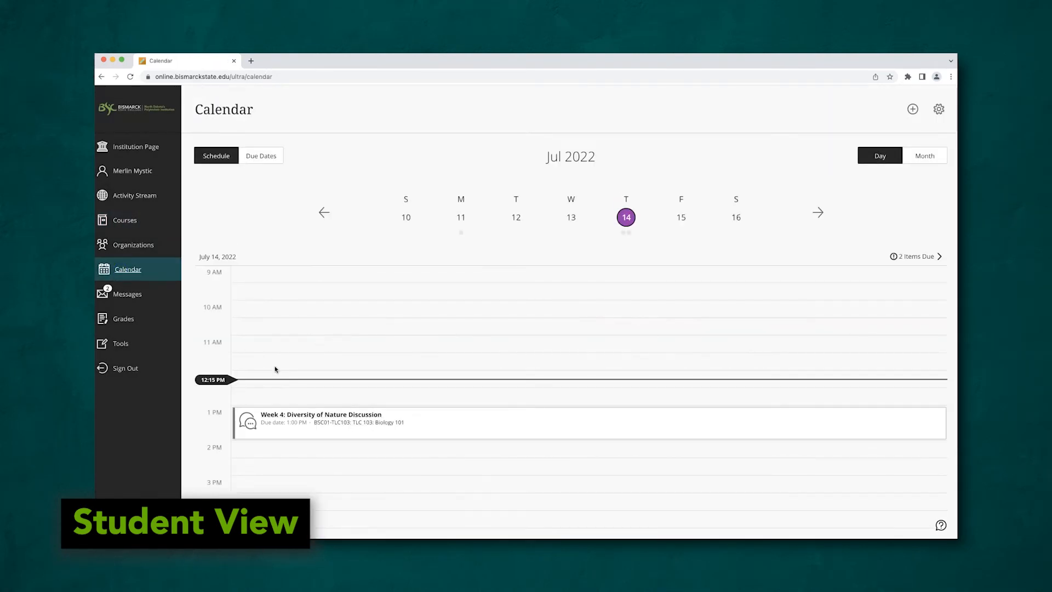
{"action": "left_click", "coordinate": [134, 195]}
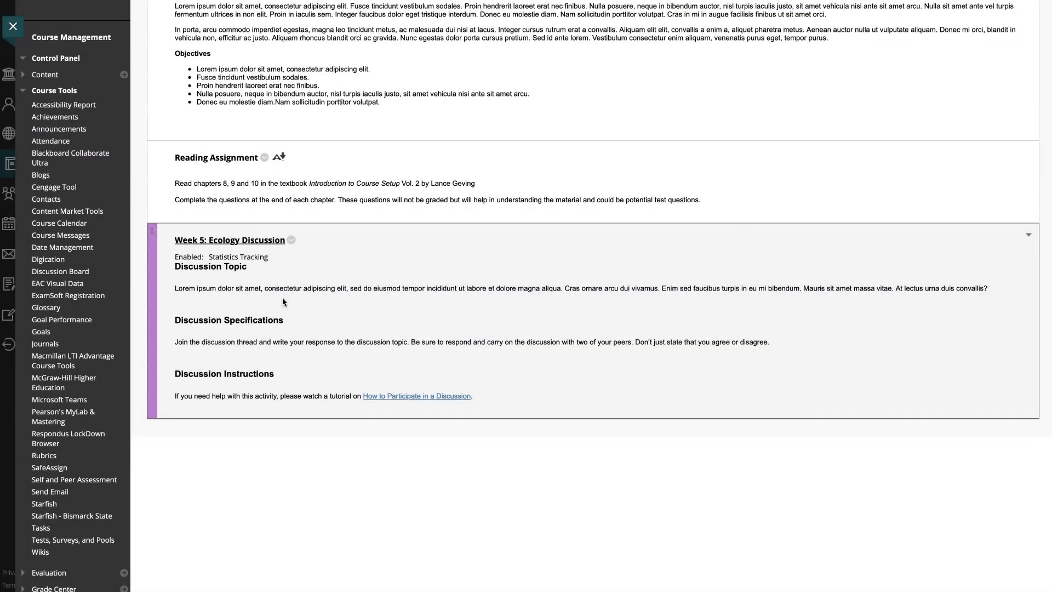
{"action": "scroll", "coordinate": [283, 298], "scroll_direction": "up", "scroll_amount": 1}
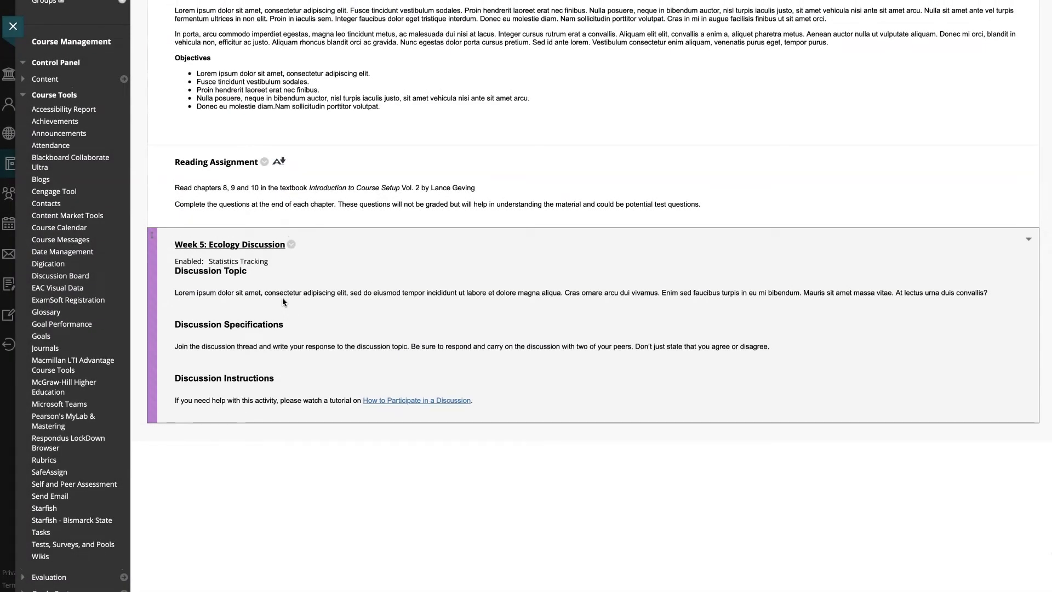
- Add a Discussion Board tool link named "Discussion Board", available to users, to the course menu and place it above Groups
{"action": "scroll", "coordinate": [282, 299], "scroll_direction": "up", "scroll_amount": 6}
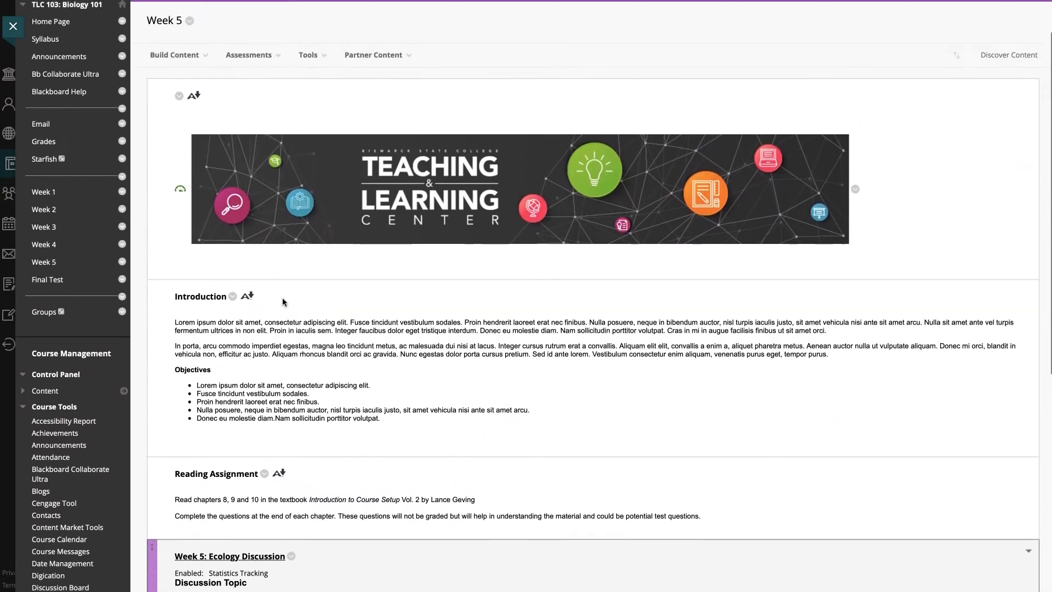
{"action": "scroll", "coordinate": [283, 302], "scroll_direction": "up", "scroll_amount": 1}
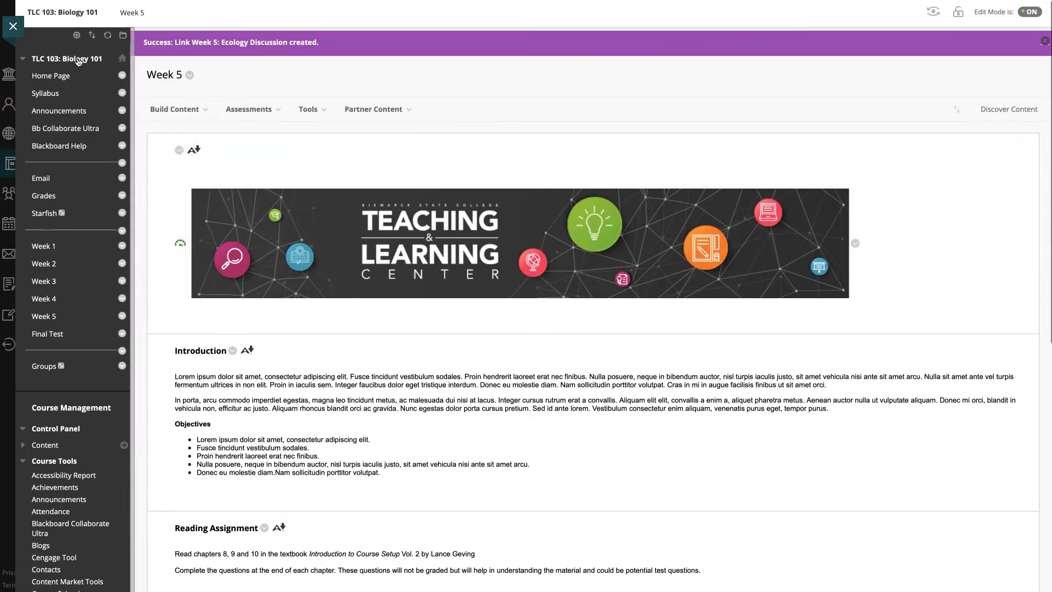
{"action": "left_click", "coordinate": [77, 35]}
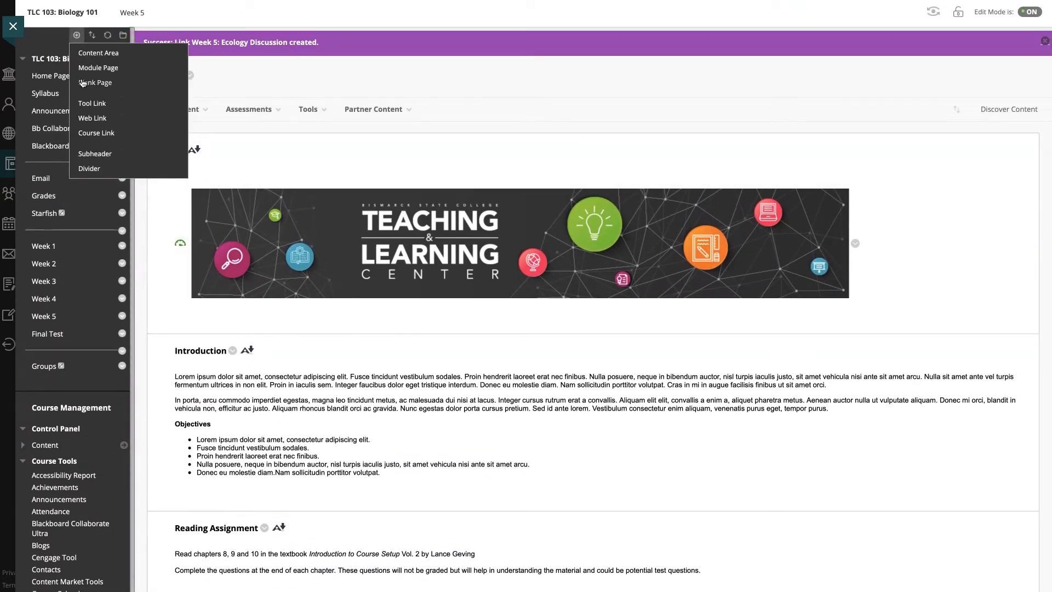
{"action": "left_click", "coordinate": [86, 106]}
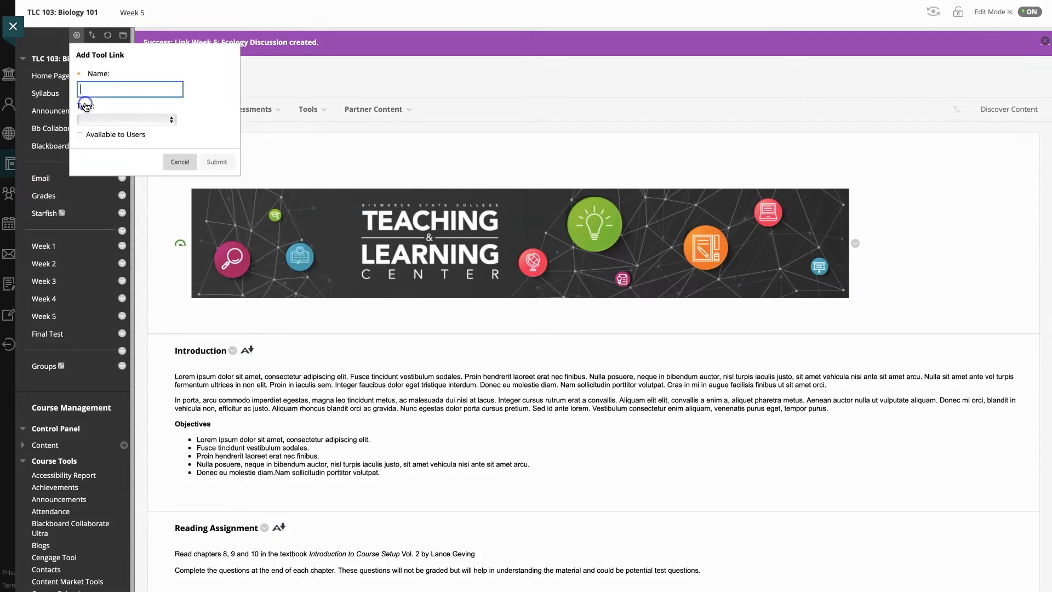
{"action": "type", "text": "D"}
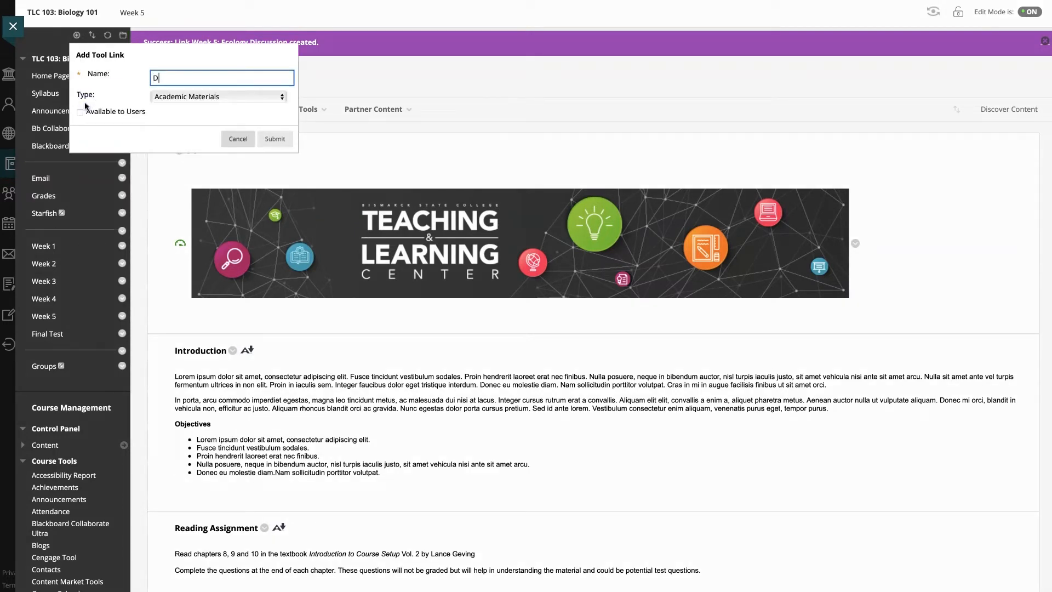
{"action": "type", "text": "iscussion Board"}
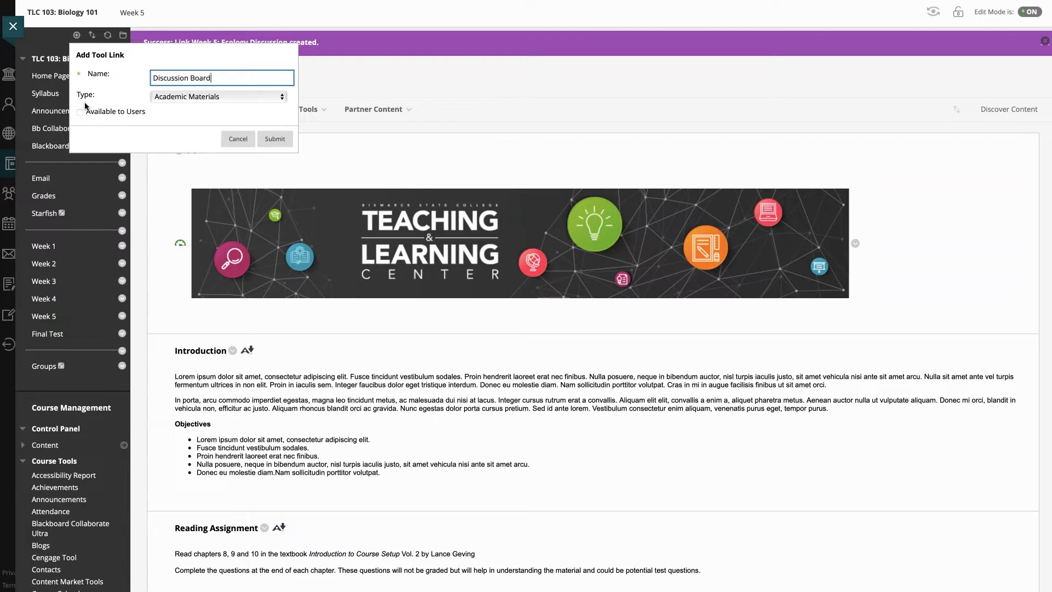
{"action": "left_click", "coordinate": [179, 97]}
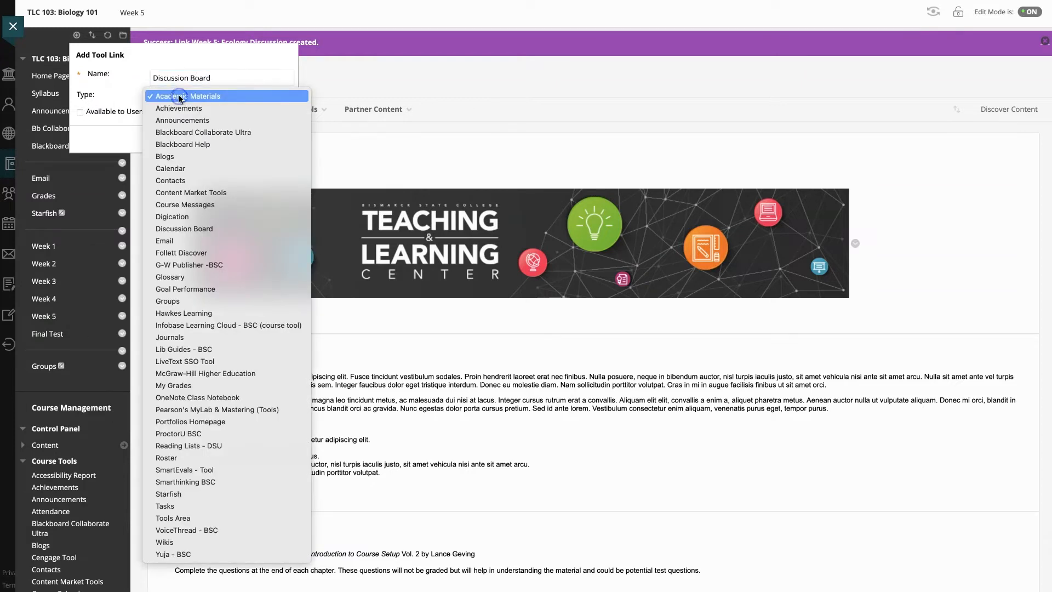
{"action": "left_click", "coordinate": [189, 228]}
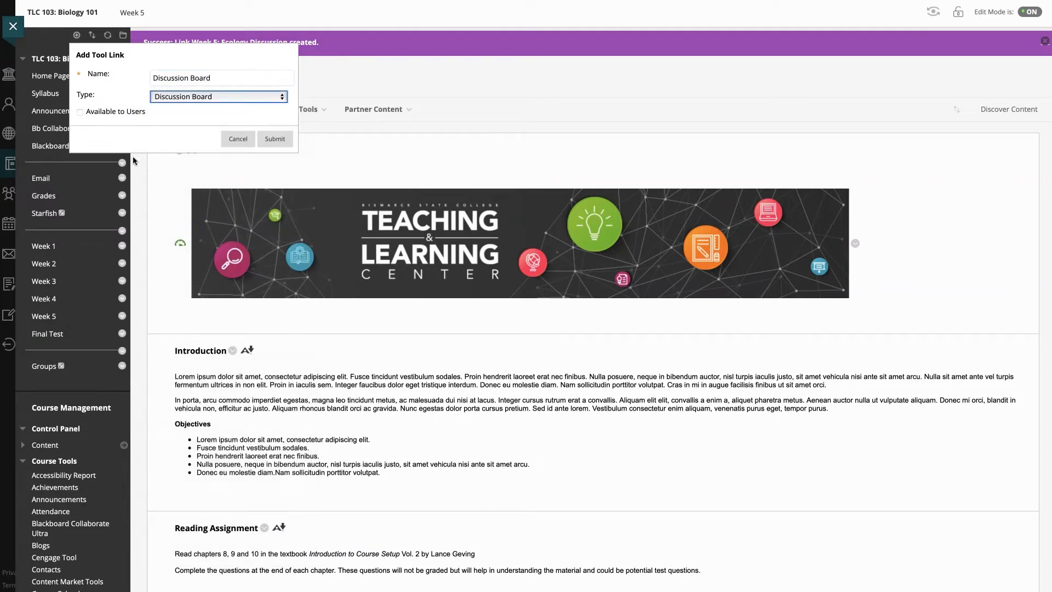
{"action": "left_click", "coordinate": [80, 112]}
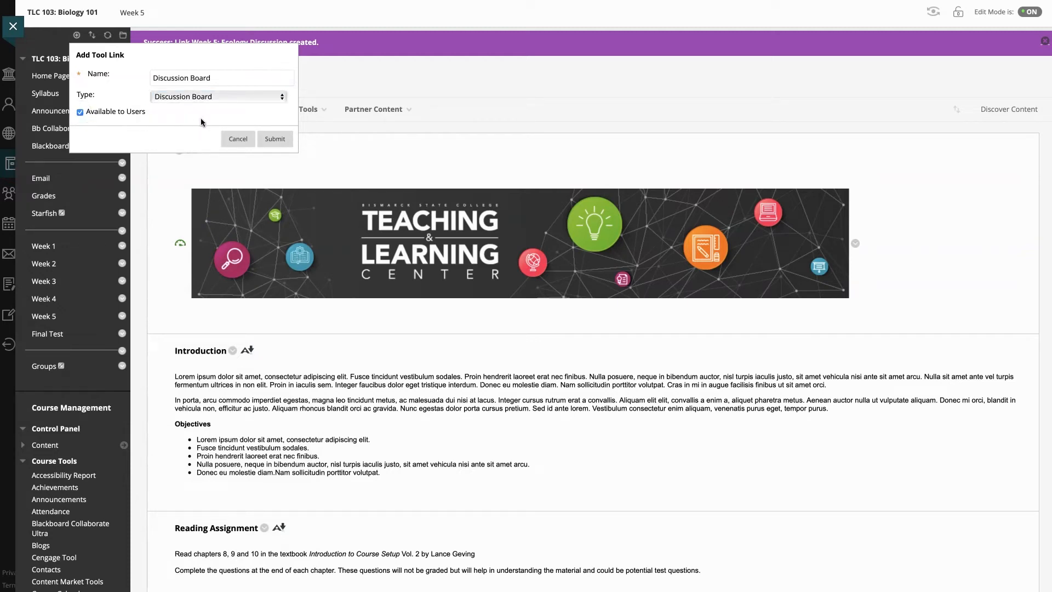
{"action": "left_click", "coordinate": [265, 139]}
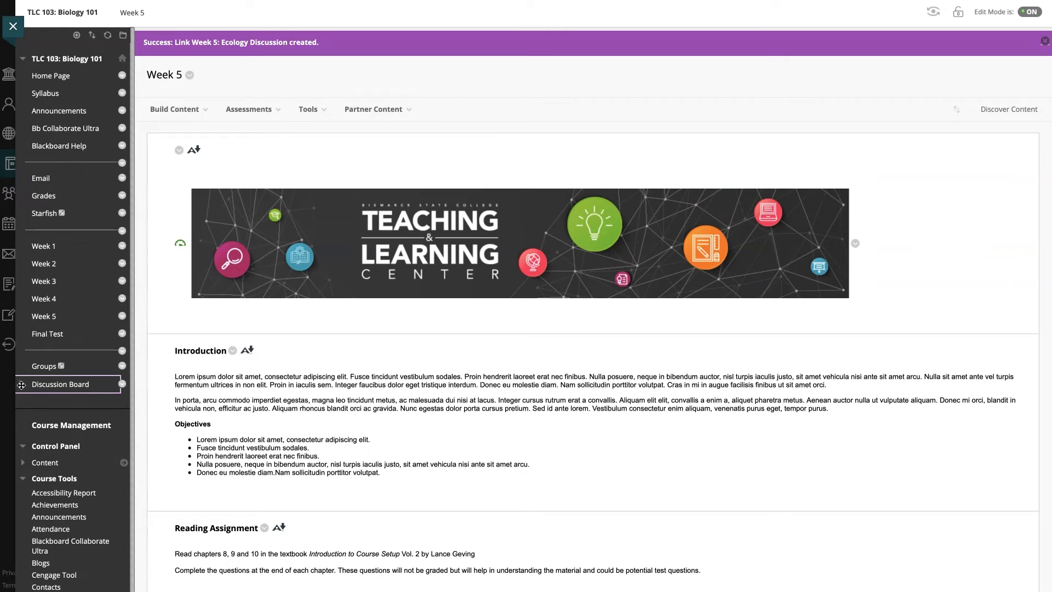
{"action": "mouse_move", "coordinate": [20, 387]}
{"action": "left_mouse_down"}
{"action": "mouse_move", "coordinate": [22, 248]}
{"action": "mouse_move", "coordinate": [26, 373]}
{"action": "left_mouse_up"}
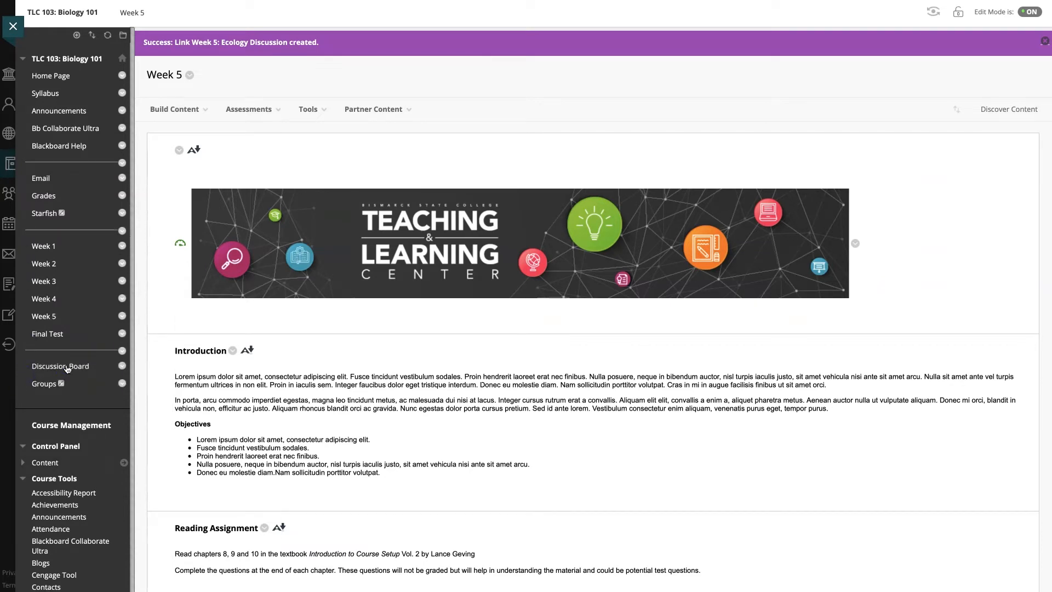
- Open the Week 5: Ecology Discussion forum for editing from the Discussion Board
{"action": "left_click", "coordinate": [67, 368]}
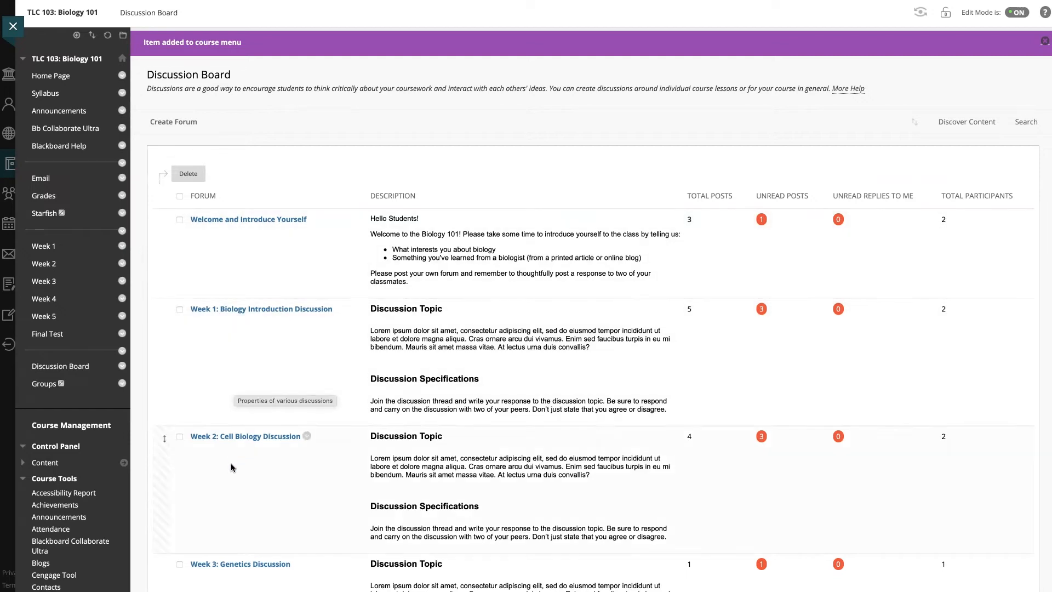
{"action": "scroll", "coordinate": [251, 531], "scroll_direction": "down", "scroll_amount": 3}
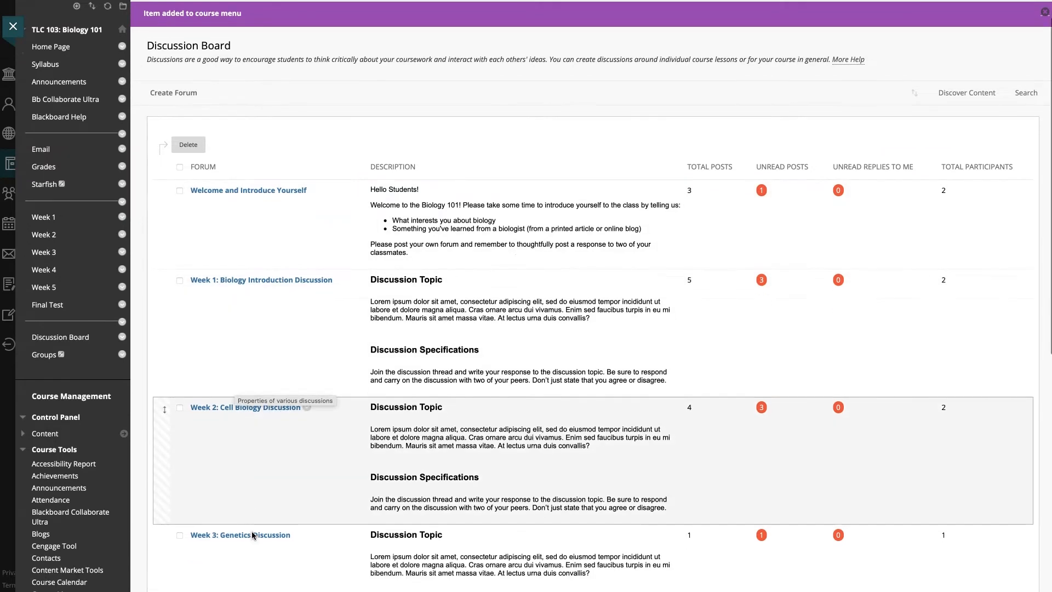
{"action": "scroll", "coordinate": [252, 536], "scroll_direction": "down", "scroll_amount": 3}
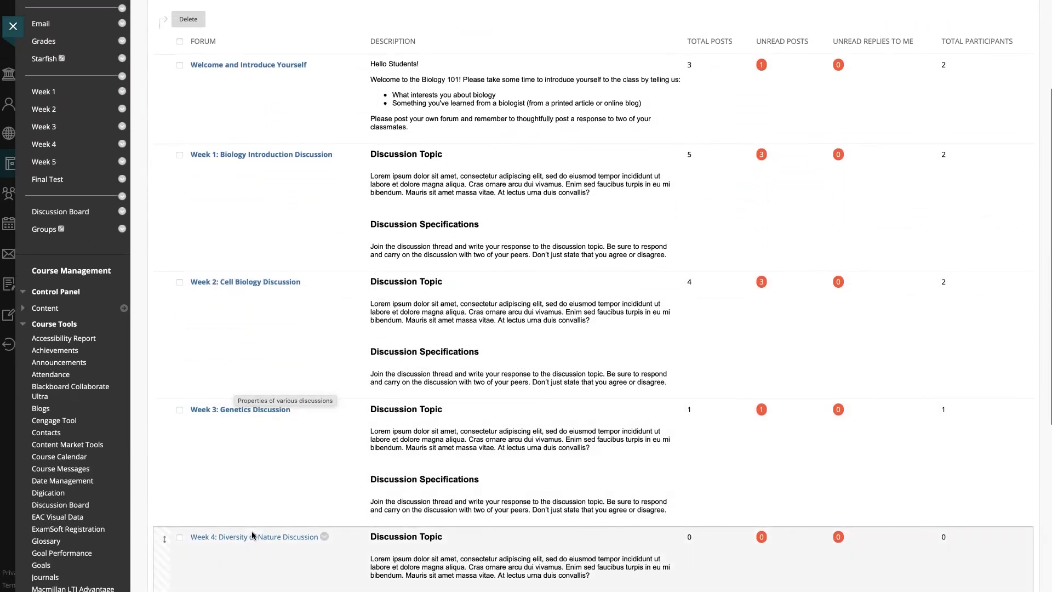
{"action": "scroll", "coordinate": [251, 532], "scroll_direction": "down", "scroll_amount": 3}
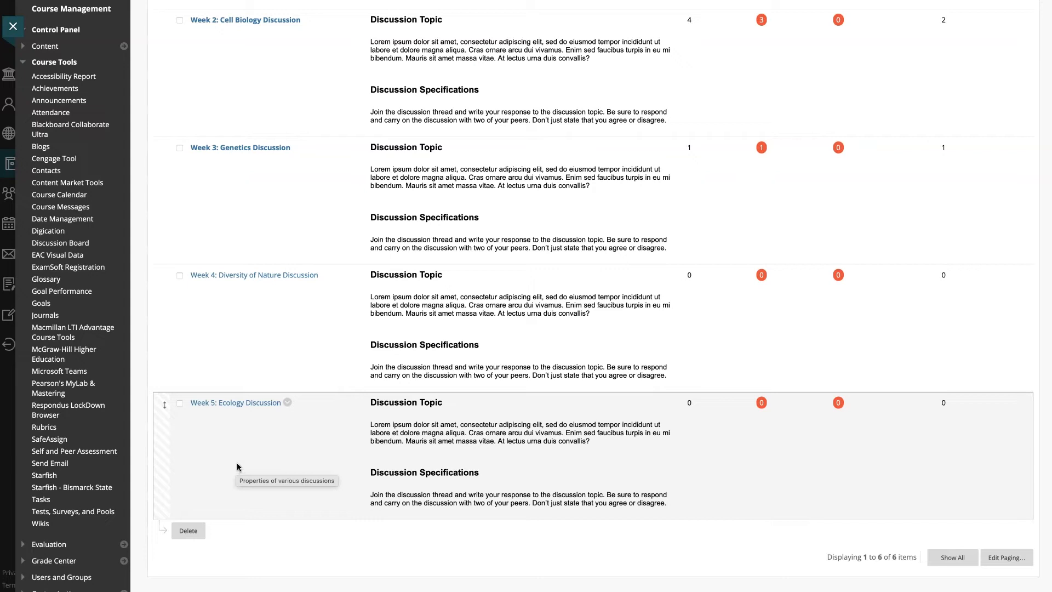
{"action": "left_click", "coordinate": [287, 404]}
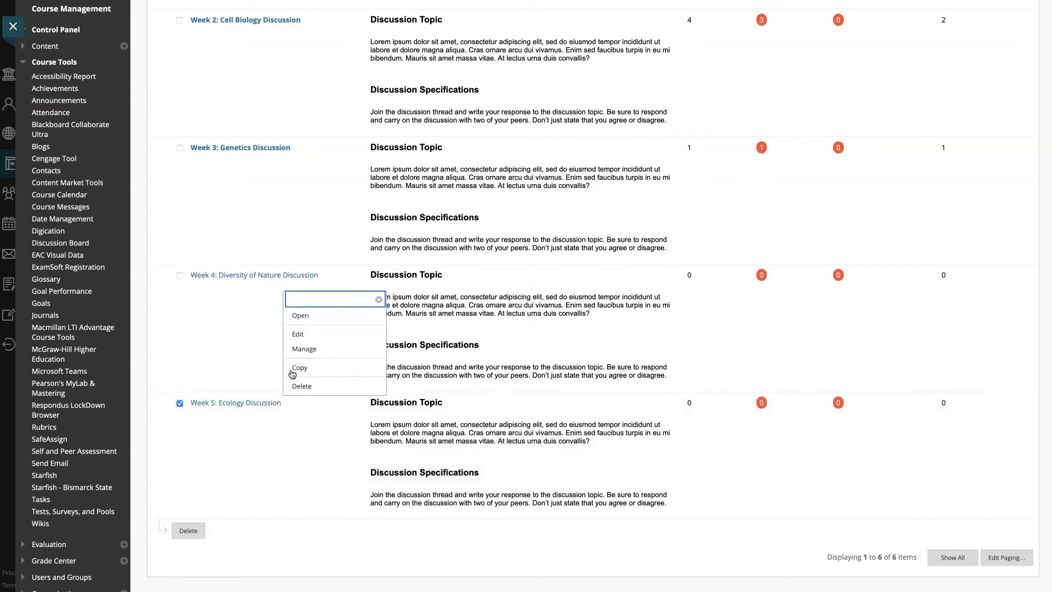
{"action": "left_click", "coordinate": [299, 334]}
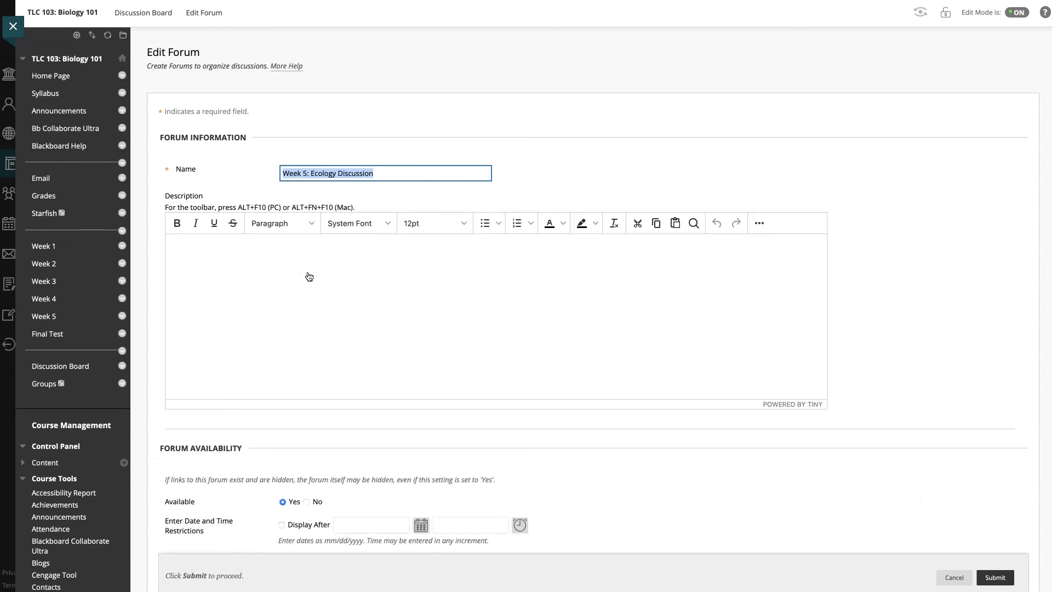
- Set the forum to display after 07/14/2022 11:59 PM and until 07/21/2022 11:59 PM
{"action": "scroll", "coordinate": [272, 330], "scroll_direction": "down", "scroll_amount": 2}
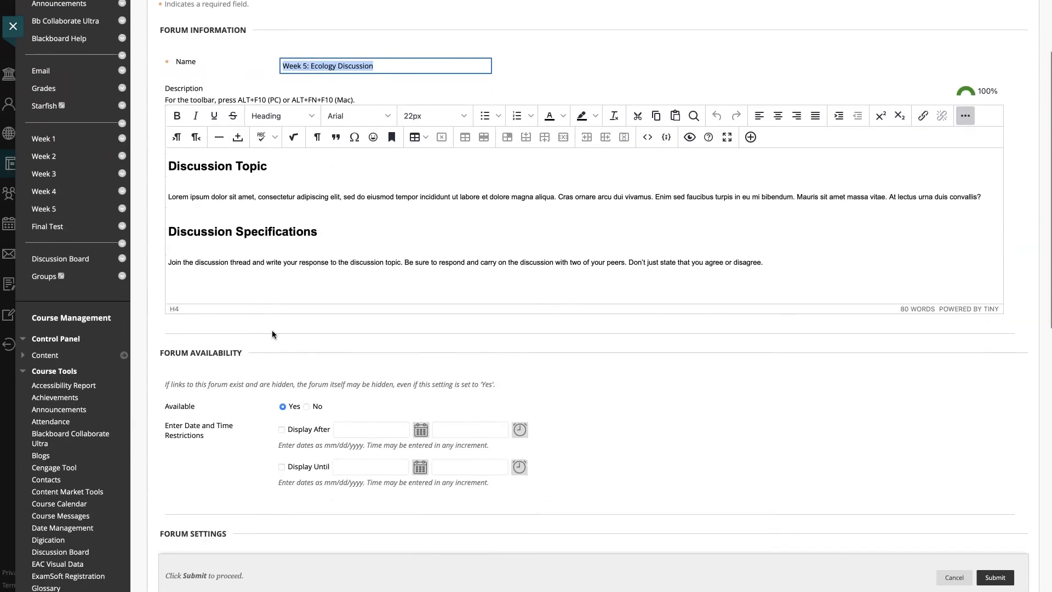
{"action": "scroll", "coordinate": [273, 330], "scroll_direction": "down", "scroll_amount": 2}
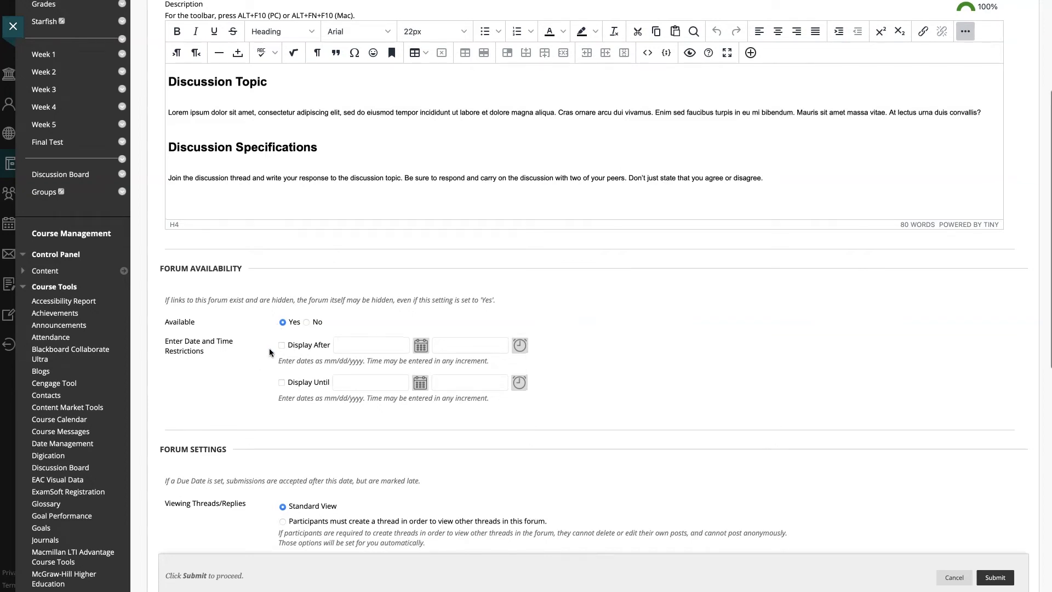
{"action": "left_click", "coordinate": [421, 349]}
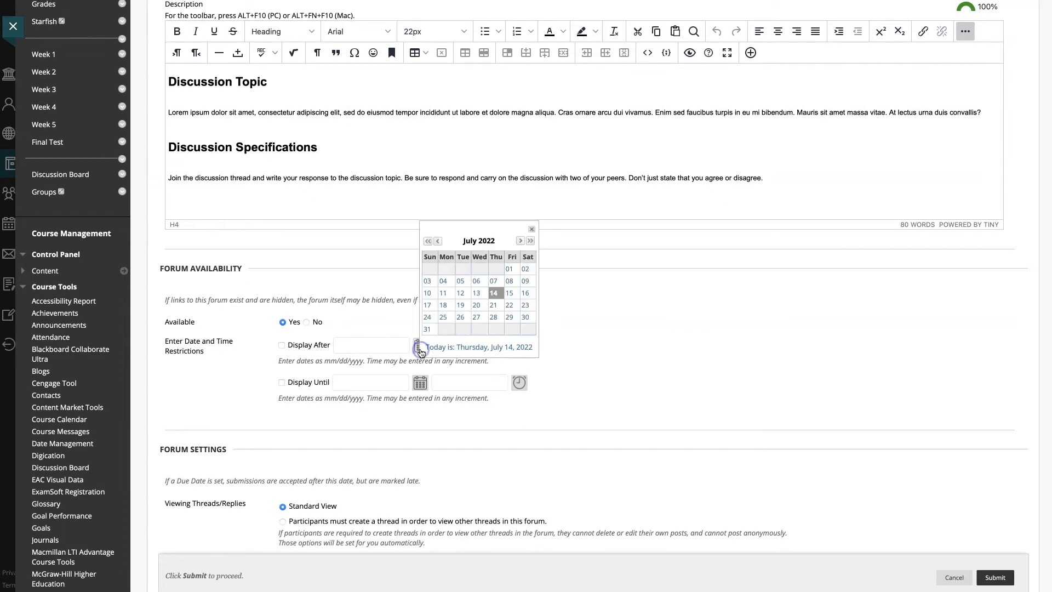
{"action": "left_click", "coordinate": [495, 295]}
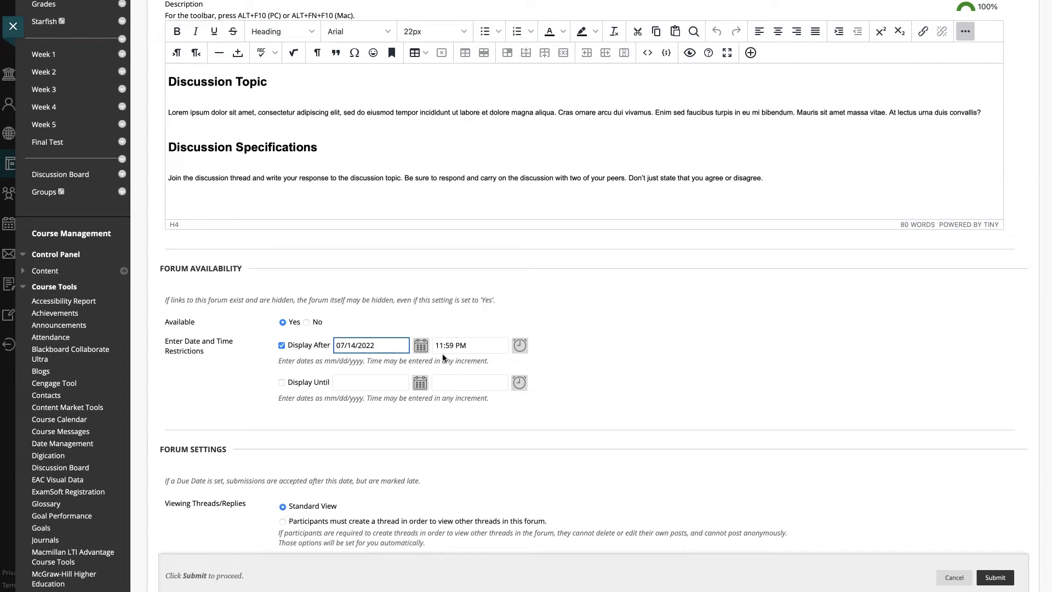
{"action": "left_click", "coordinate": [420, 382]}
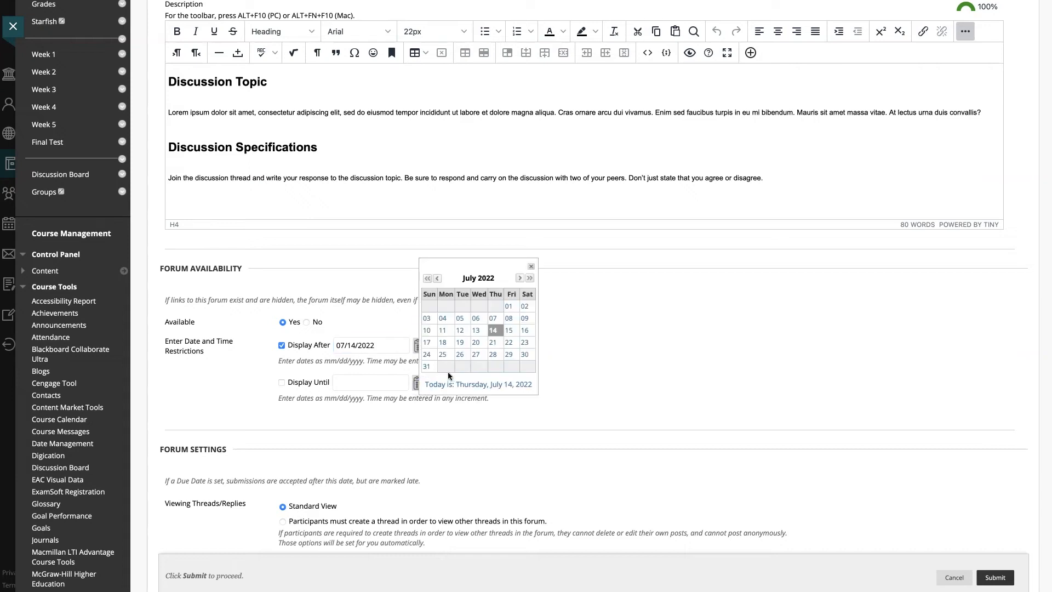
{"action": "left_click", "coordinate": [496, 343]}
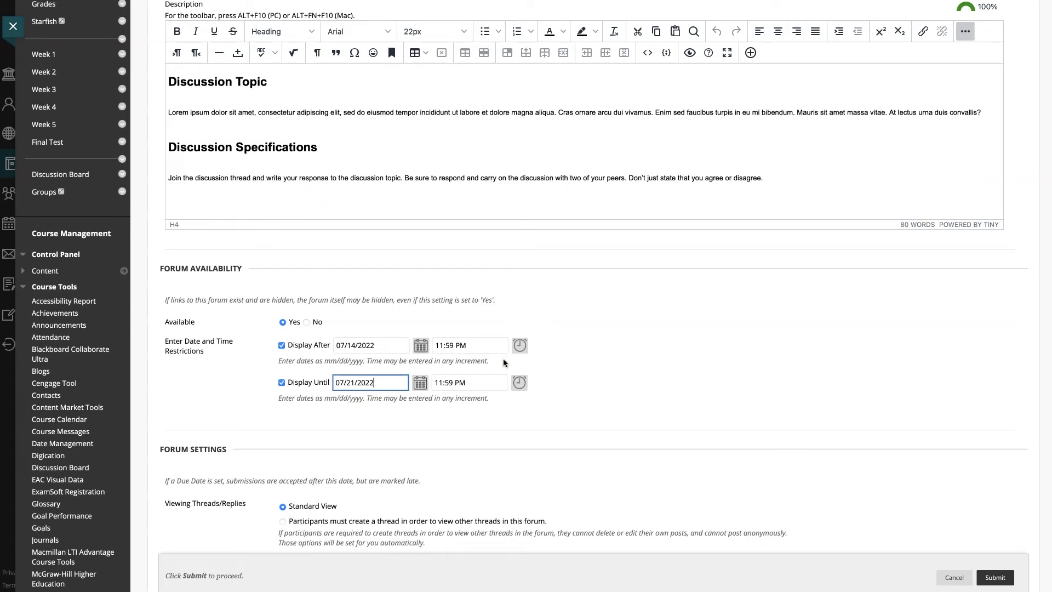
{"action": "left_click", "coordinate": [547, 383]}
{"action": "scroll", "coordinate": [280, 383], "scroll_direction": "down", "scroll_amount": 3}
{"action": "scroll", "coordinate": [281, 388], "scroll_direction": "down", "scroll_amount": 1}
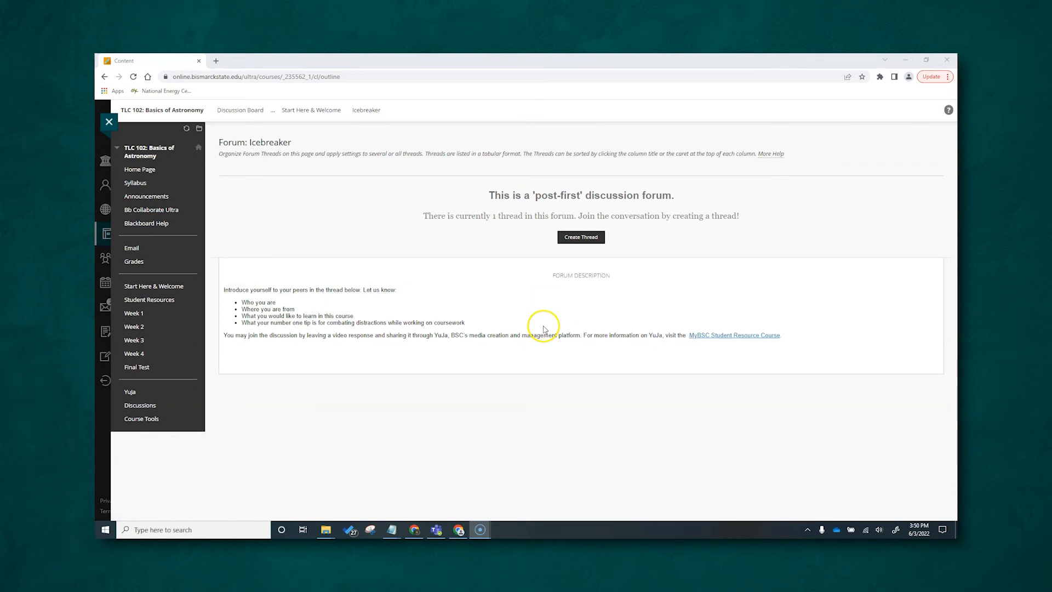
- In the Basics of Astronomy course's Icebreaker forum, start a new thread with the subject "Hello World!"
{"action": "left_click", "coordinate": [583, 238]}
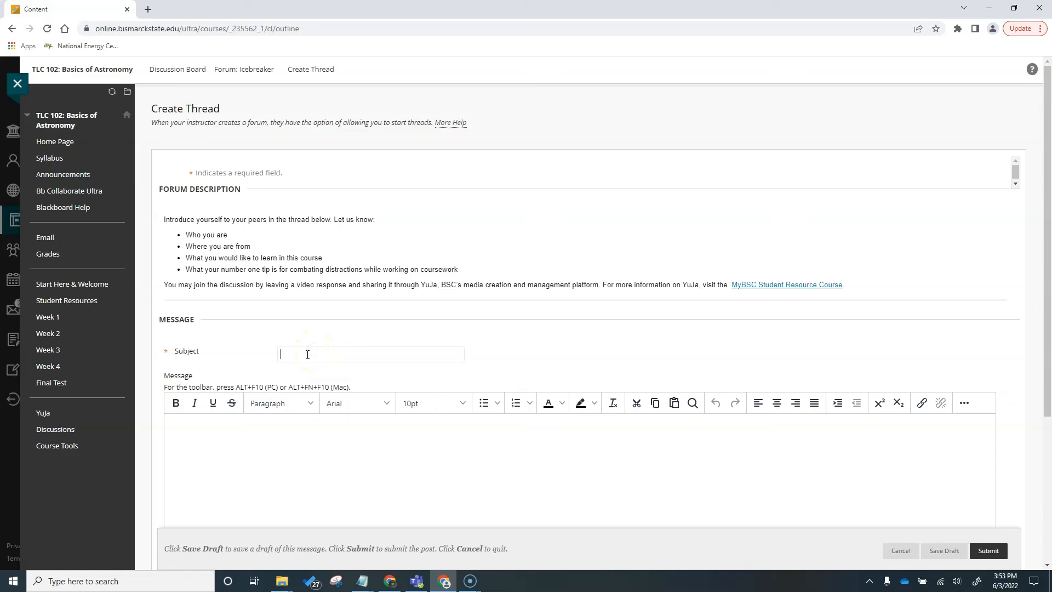
{"action": "left_click", "coordinate": [307, 355]}
{"action": "type", "text": "Hello World!"}
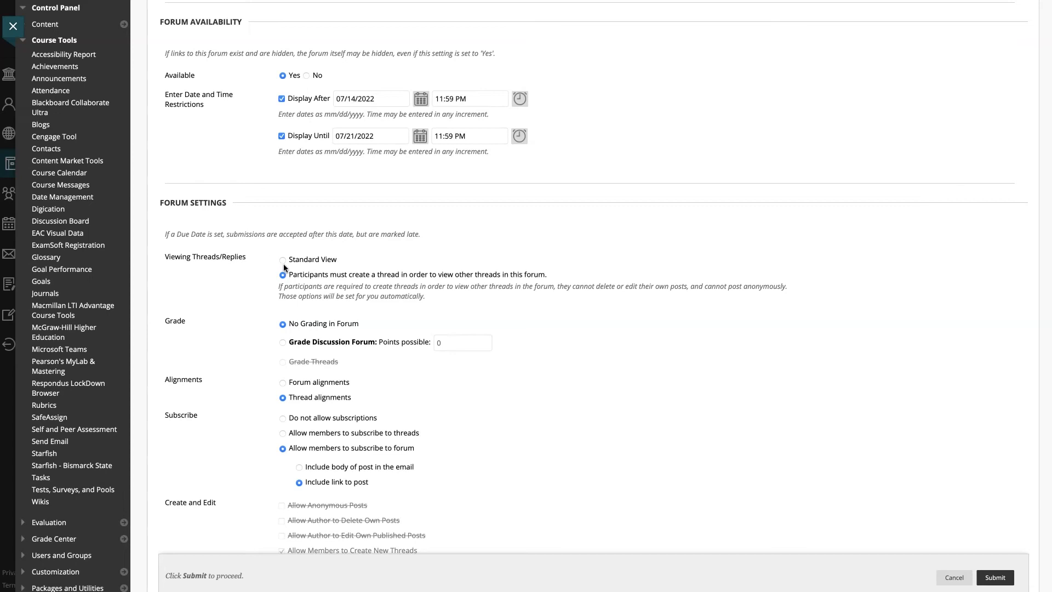
- In the Week 5 forum's settings, choose Standard View and grade the discussion forum with 3 points possible
{"action": "left_click", "coordinate": [284, 260]}
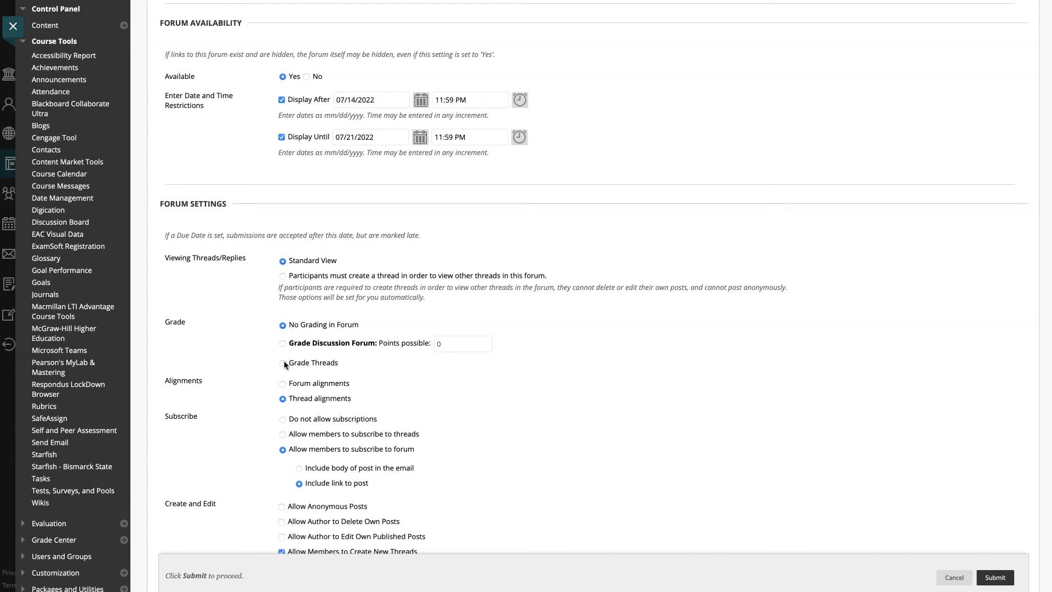
{"action": "left_click", "coordinate": [283, 344]}
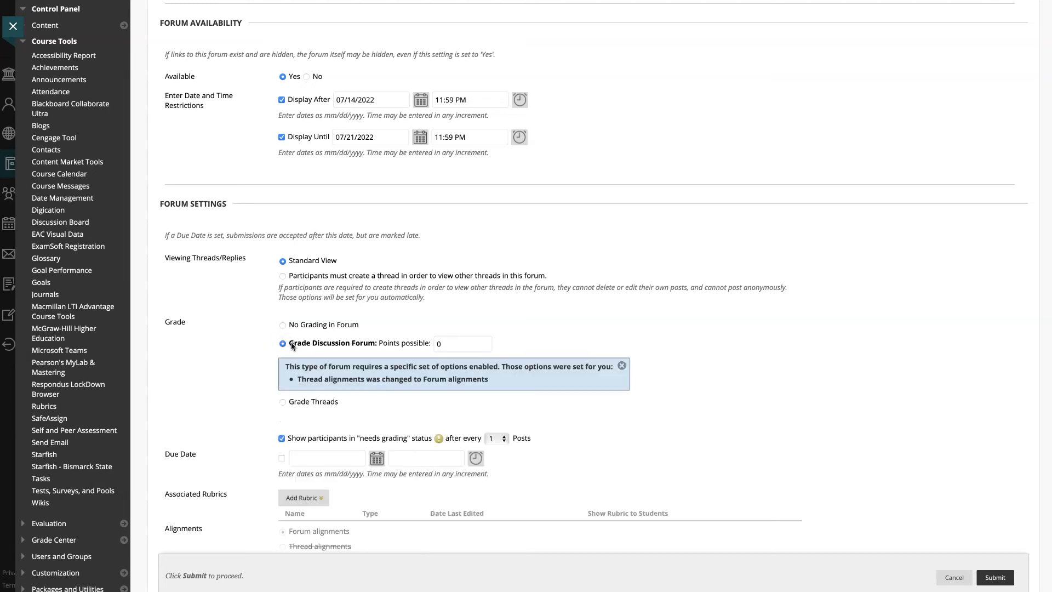
{"action": "left_click", "coordinate": [436, 343]}
{"action": "left_click", "coordinate": [315, 402]}
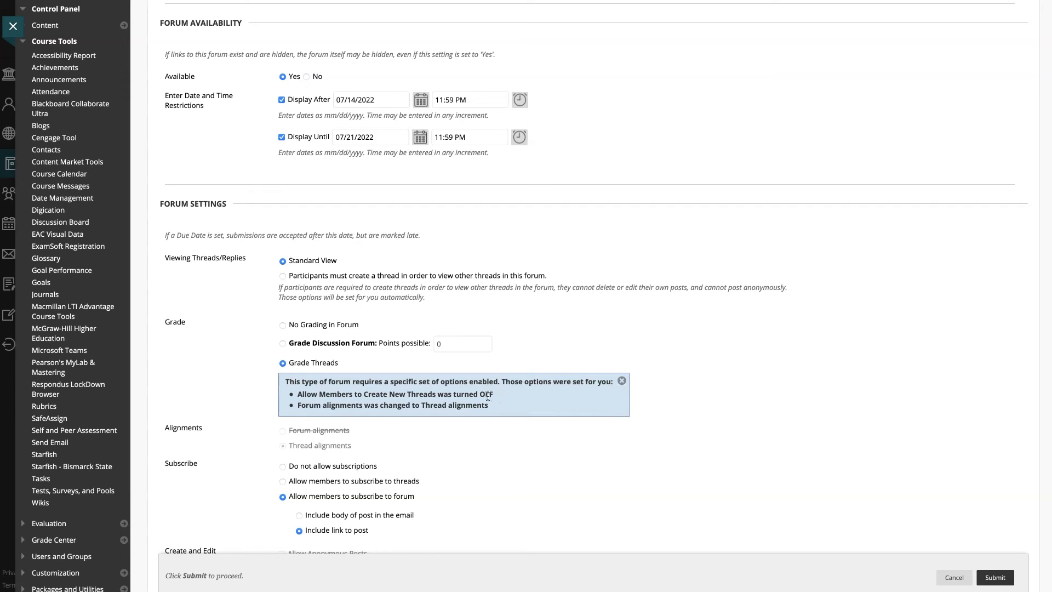
{"action": "left_click", "coordinate": [282, 344]}
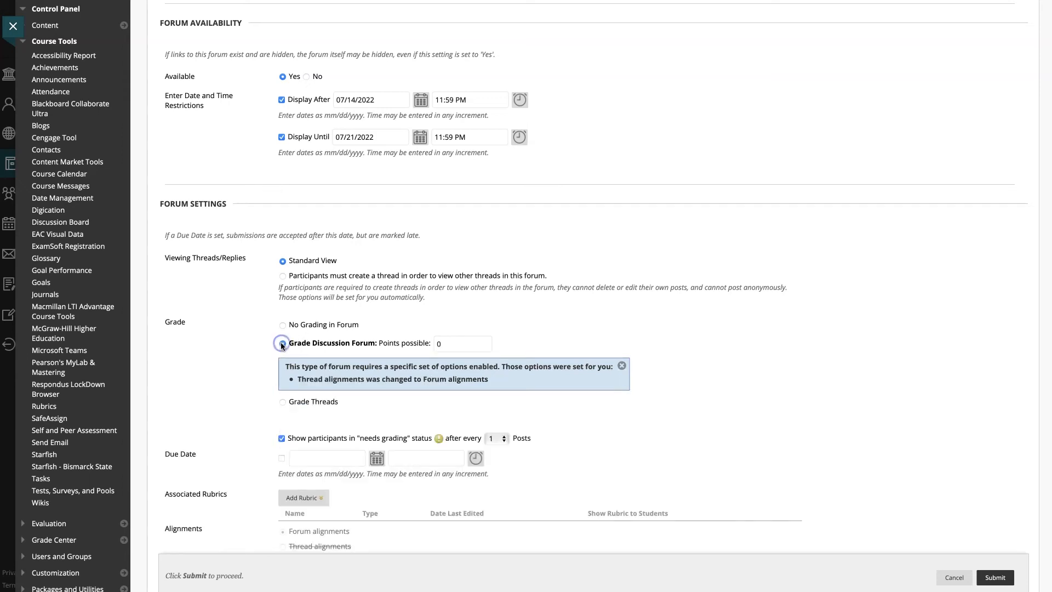
{"action": "left_click", "coordinate": [434, 344]}
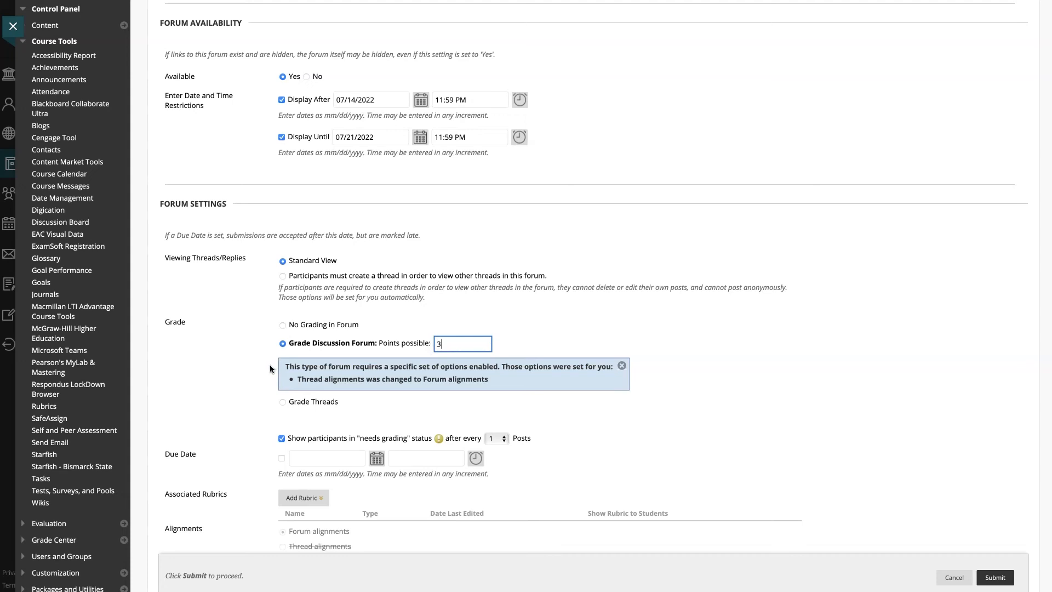
- Show participants in "needs grading" status after every 3 posts
{"action": "scroll", "coordinate": [269, 369], "scroll_direction": "down", "scroll_amount": 2}
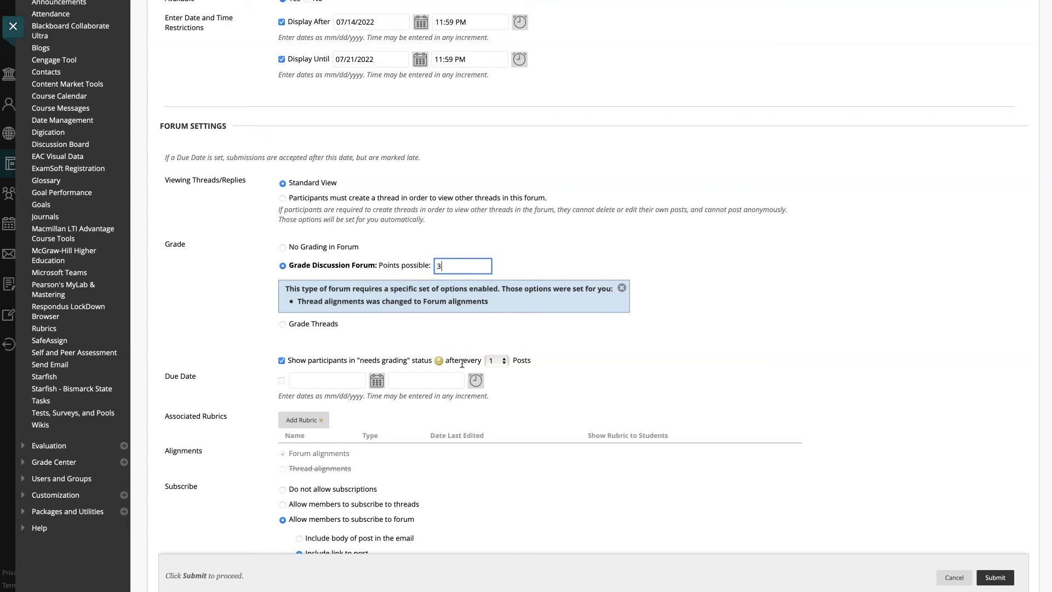
{"action": "left_click", "coordinate": [282, 361]}
{"action": "left_click", "coordinate": [505, 361]}
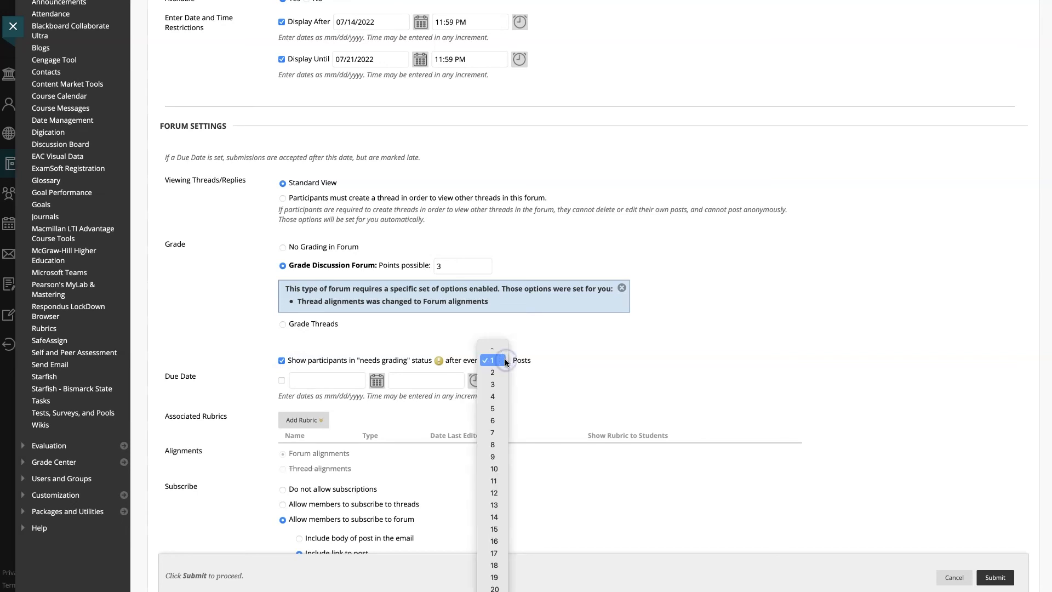
{"action": "left_click", "coordinate": [499, 384]}
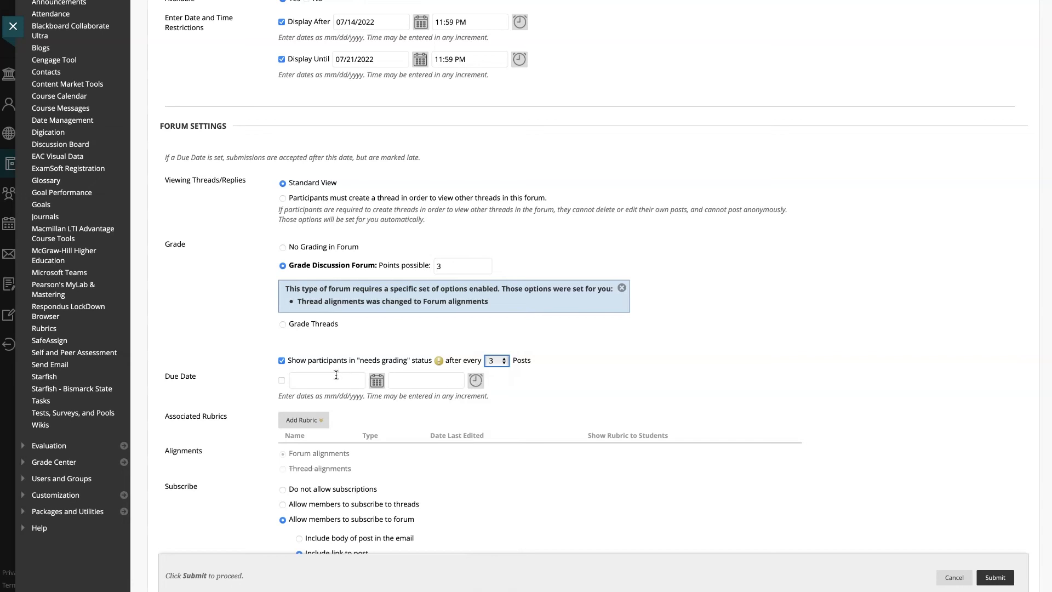
- Enable a due date for the forum and set it to 07/21/2022 at 11:59 PM
{"action": "left_click", "coordinate": [281, 382]}
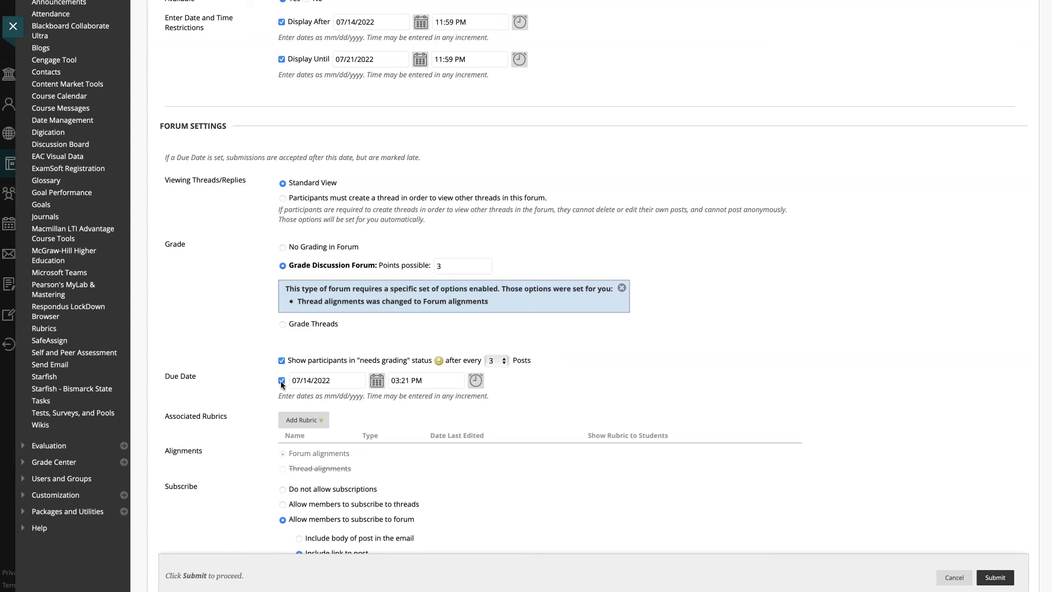
{"action": "left_click", "coordinate": [377, 382]}
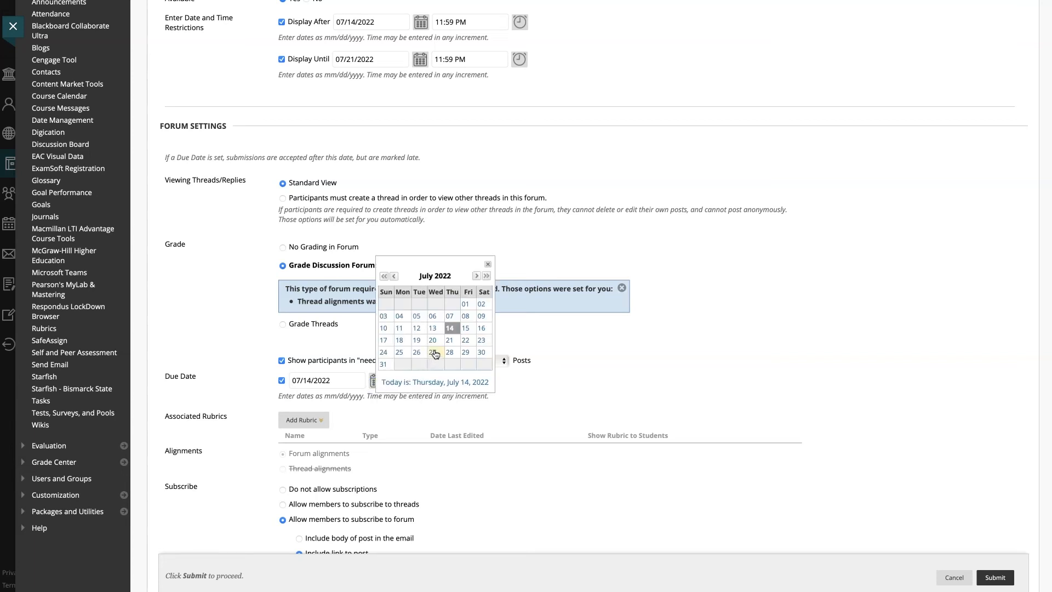
{"action": "left_click", "coordinate": [452, 340]}
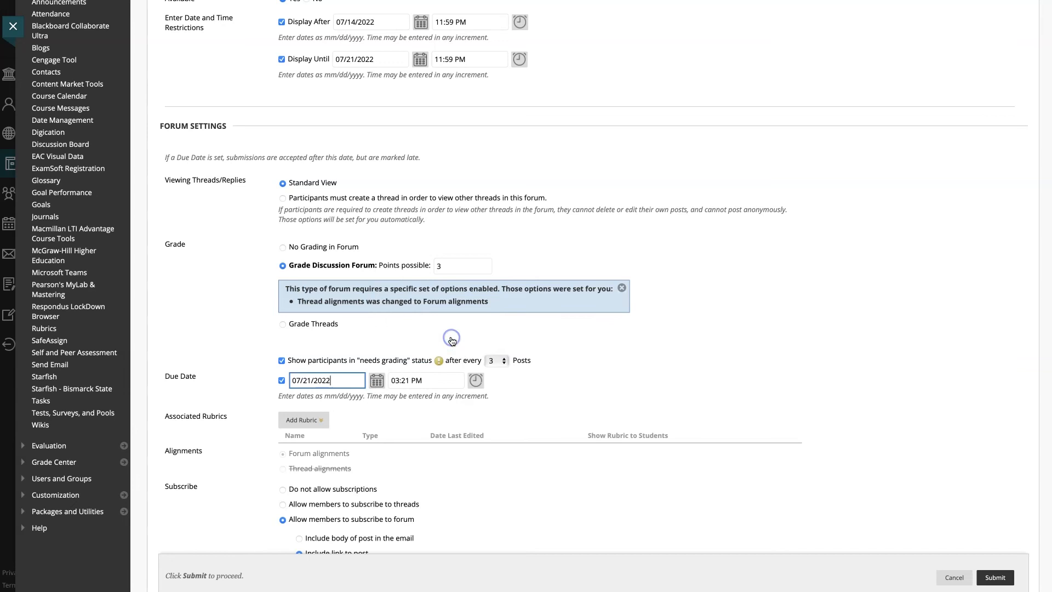
{"action": "left_click", "coordinate": [475, 380]}
{"action": "scroll", "coordinate": [477, 384], "scroll_direction": "down", "scroll_amount": 10}
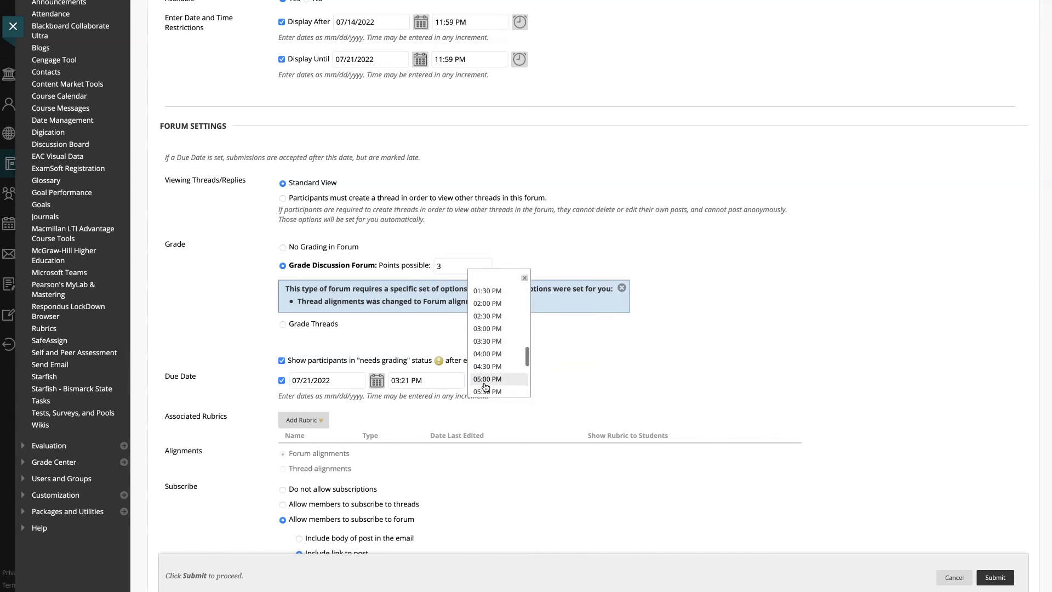
{"action": "scroll", "coordinate": [486, 387], "scroll_direction": "down", "scroll_amount": 1}
{"action": "left_click", "coordinate": [488, 377]}
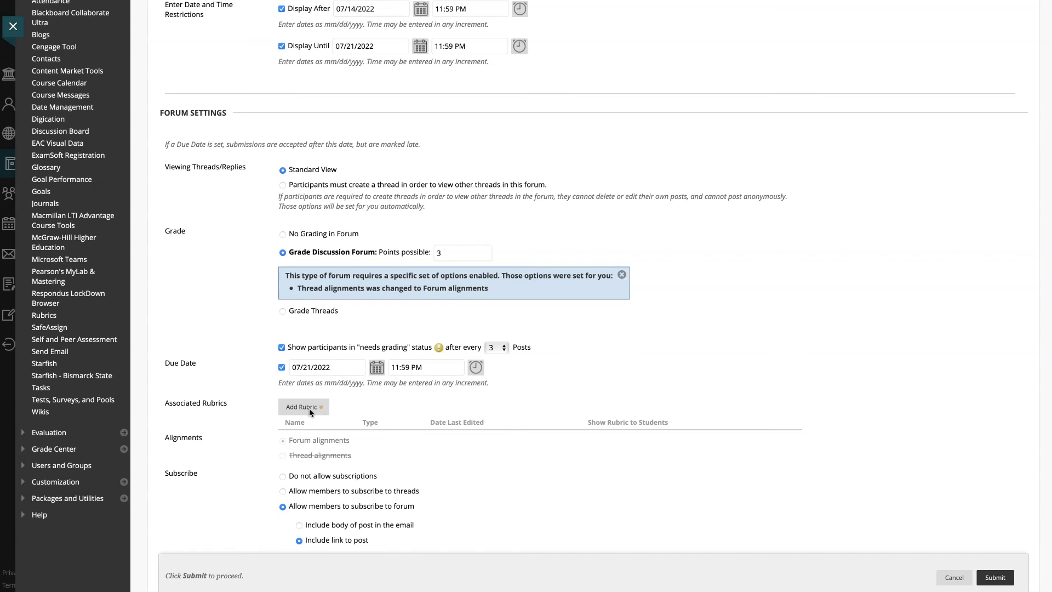
- Allow authors to edit their own published posts and members to create new threads, and submit the forum settings
{"action": "scroll", "coordinate": [311, 409], "scroll_direction": "down", "scroll_amount": 3}
{"action": "scroll", "coordinate": [317, 372], "scroll_direction": "down", "scroll_amount": 3}
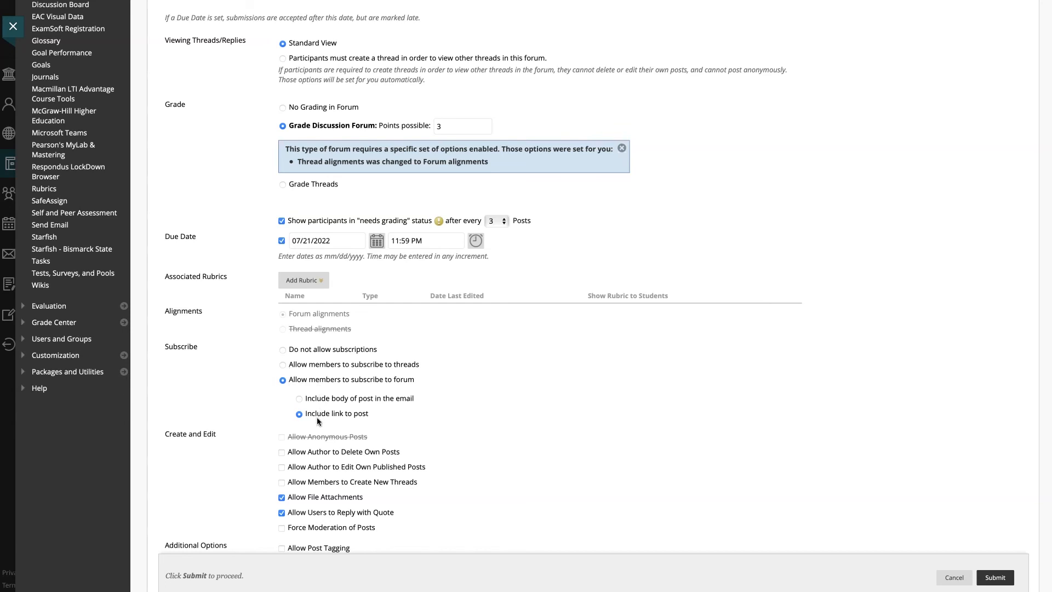
{"action": "scroll", "coordinate": [261, 437], "scroll_direction": "down", "scroll_amount": 2}
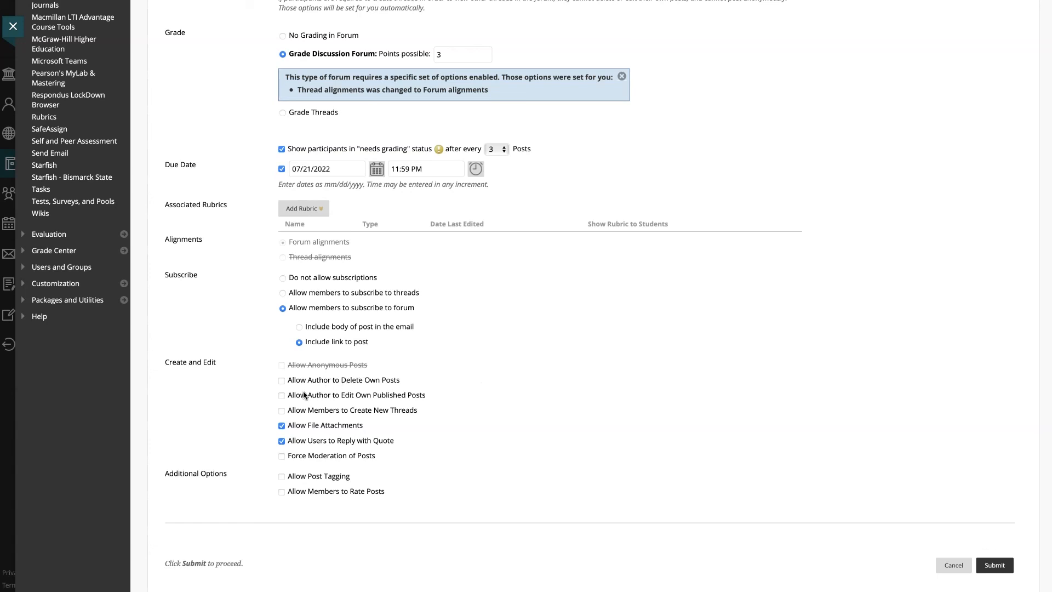
{"action": "left_click", "coordinate": [282, 395]}
{"action": "left_click", "coordinate": [281, 411]}
{"action": "left_click", "coordinate": [988, 566]}
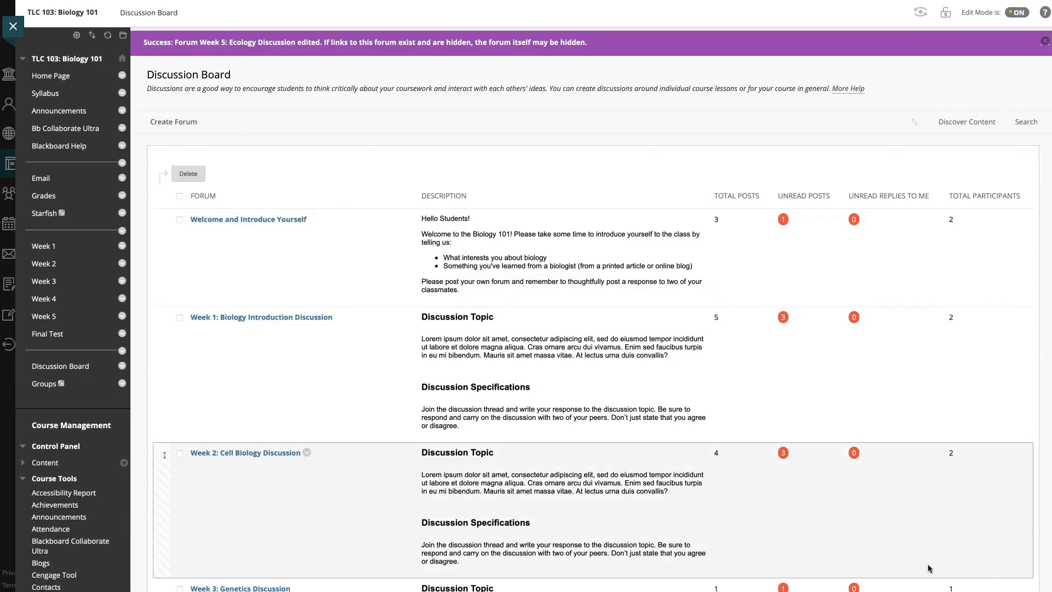
{"action": "scroll", "coordinate": [929, 564], "scroll_direction": "down", "scroll_amount": 4}
{"action": "scroll", "coordinate": [929, 564], "scroll_direction": "down", "scroll_amount": 4}
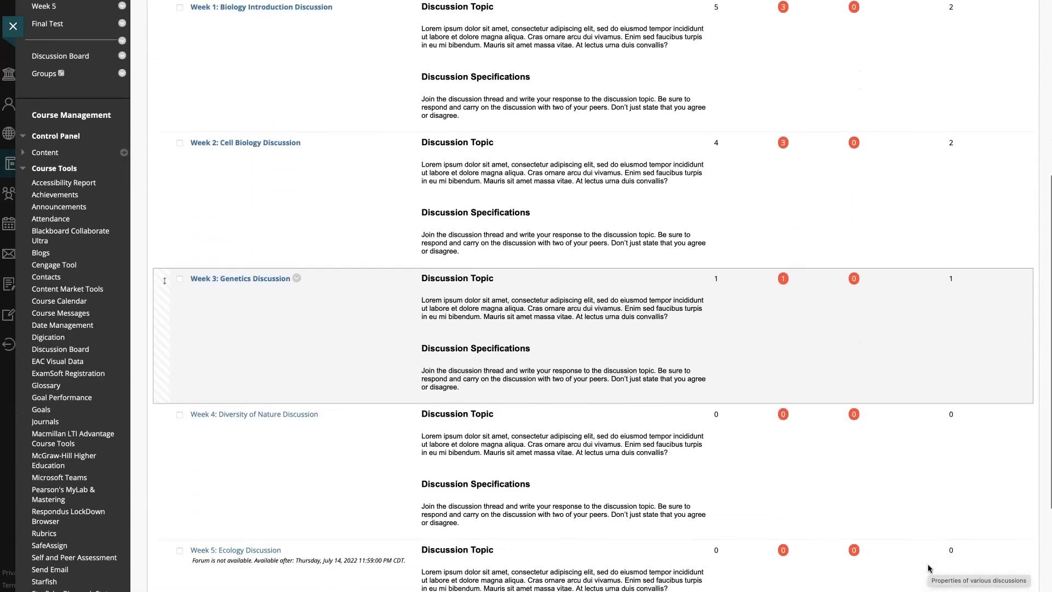